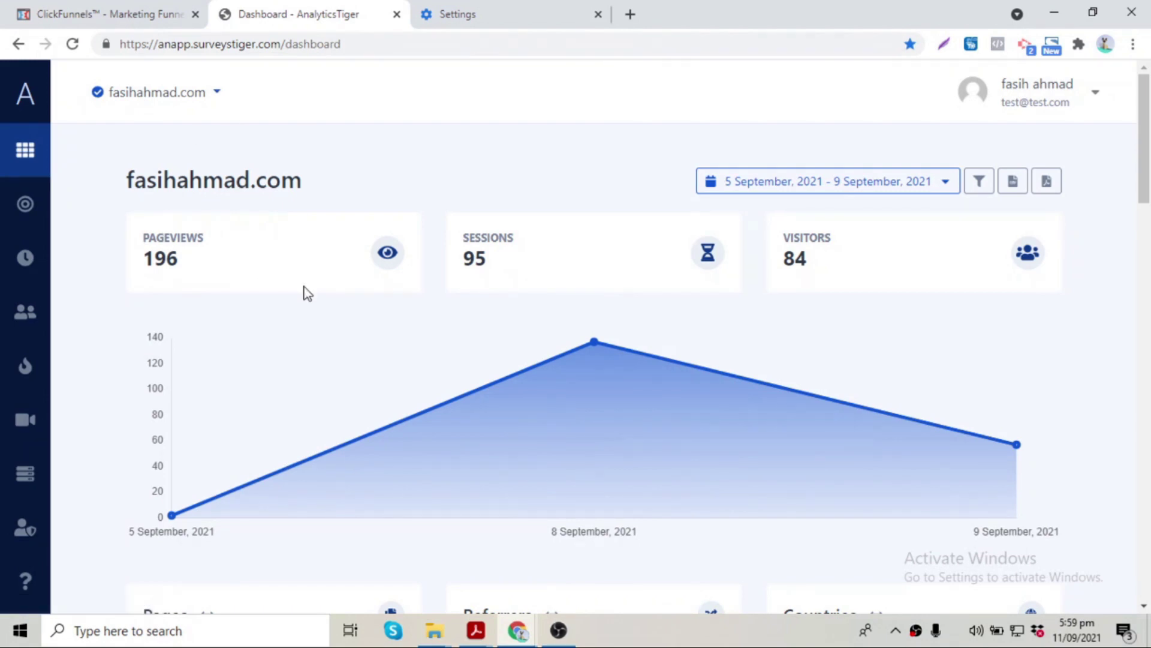
In a new website form, choose Advanced tracking, enable visitor events, session replays and monthly email reports, and close it without submitting.
{"action": "left_click", "coordinate": [24, 486]}
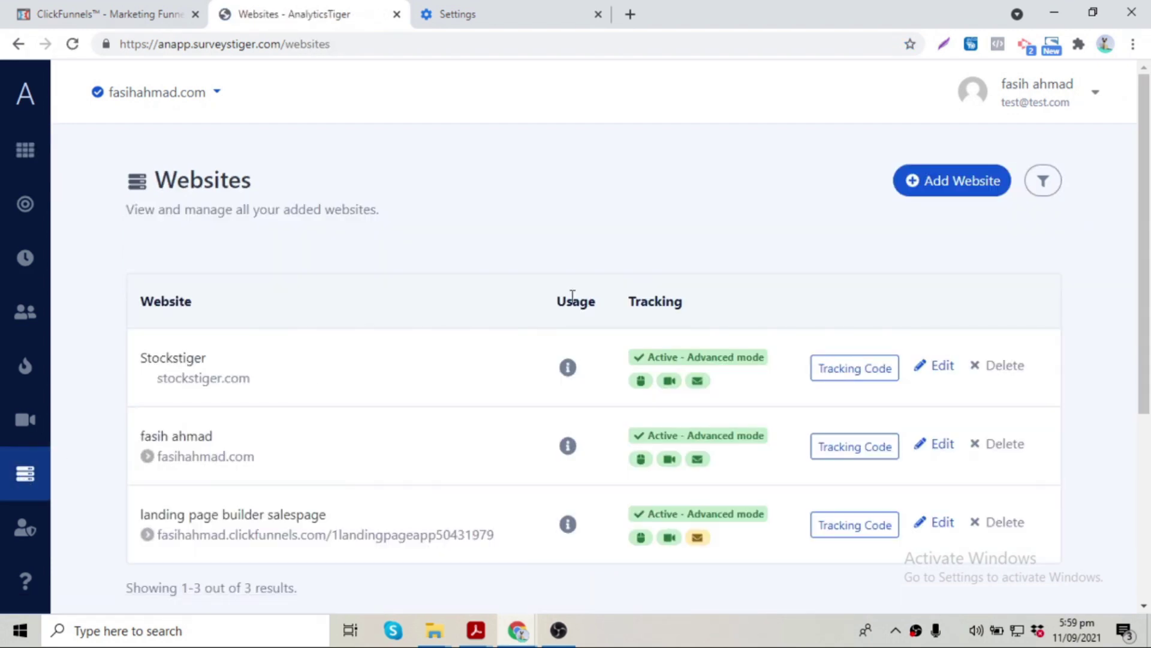
{"action": "left_click", "coordinate": [916, 186]}
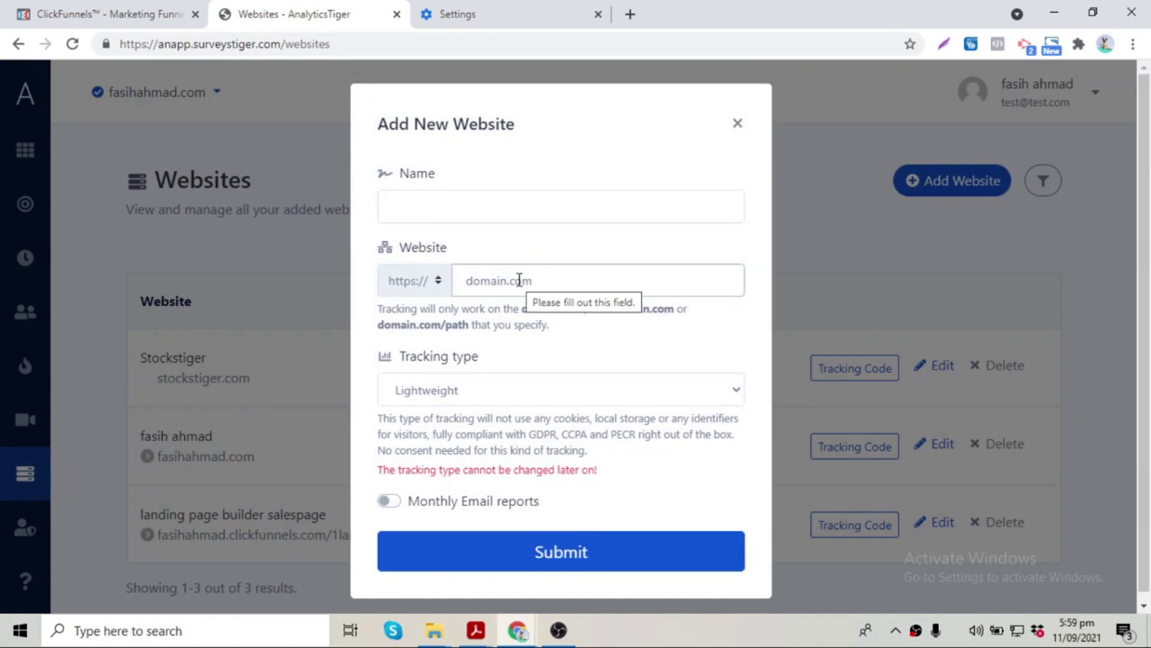
{"action": "left_click", "coordinate": [528, 394]}
{"action": "left_click", "coordinate": [430, 429]}
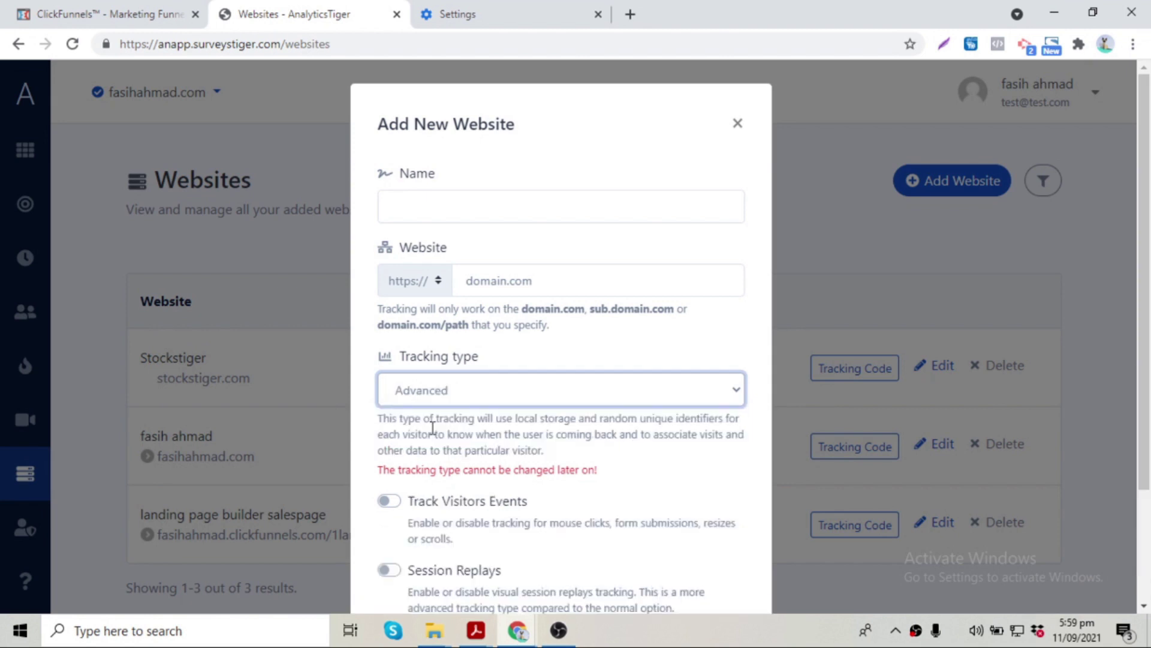
{"action": "scroll", "coordinate": [524, 414], "scroll_direction": "down", "scroll_amount": 3}
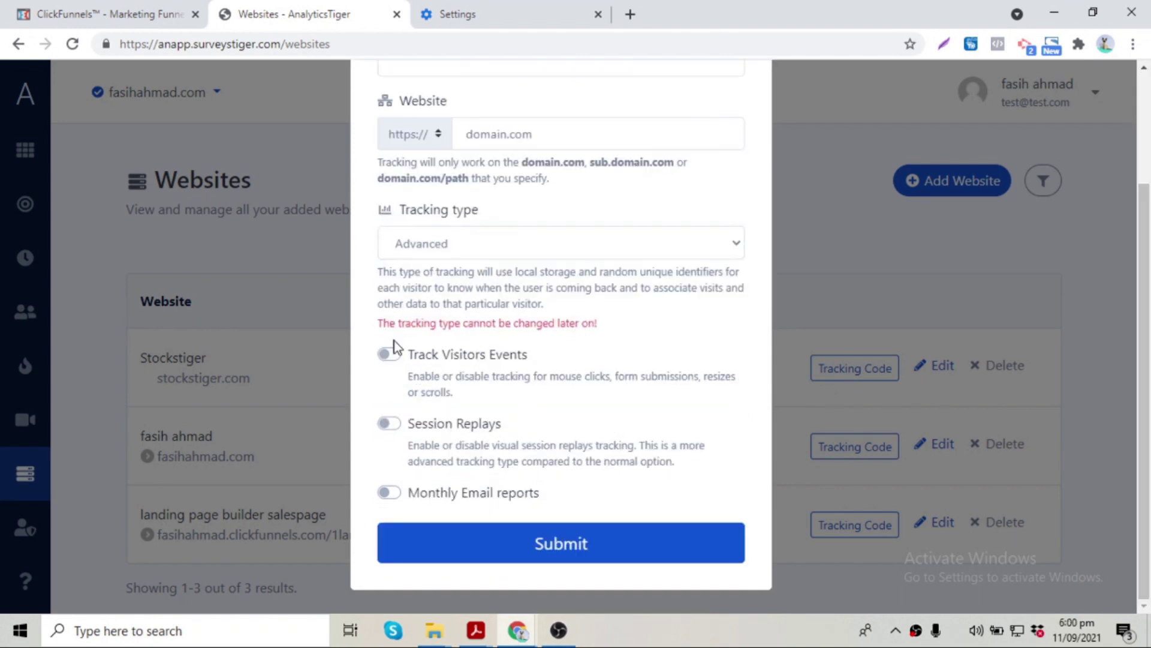
{"action": "left_click", "coordinate": [389, 354]}
{"action": "left_click", "coordinate": [390, 424]}
{"action": "left_click", "coordinate": [389, 492]}
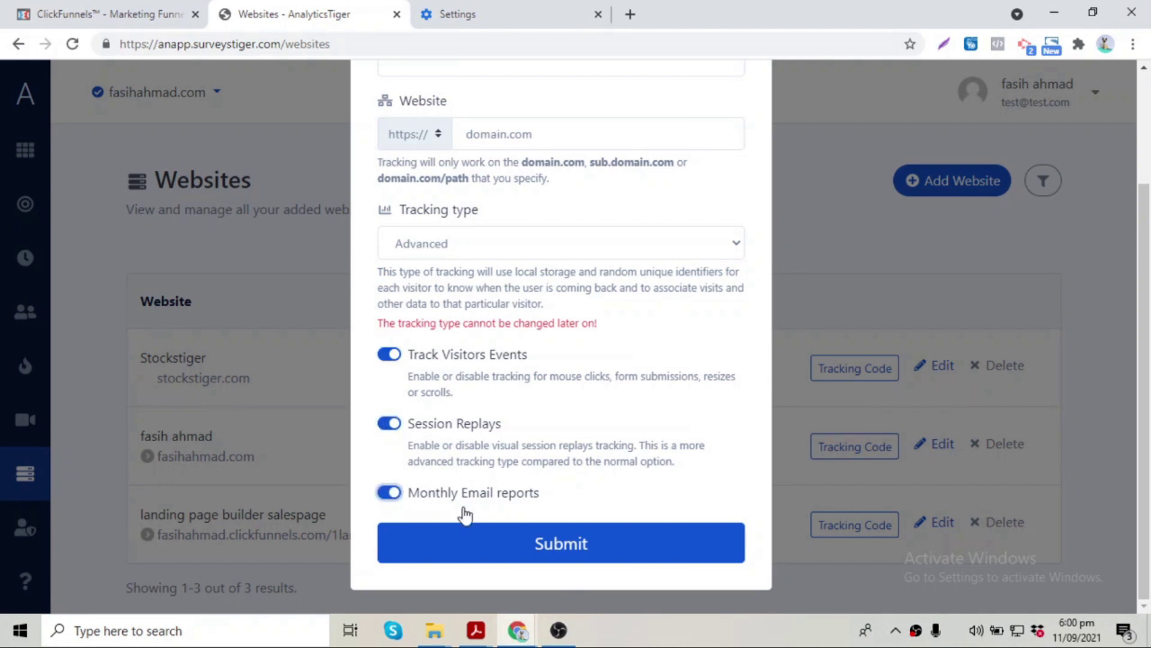
{"action": "left_click", "coordinate": [862, 259]}
Open the tracking code for the second listed website and copy its pixel snippet, checking the head tag placement instruction.
{"action": "left_click", "coordinate": [838, 447]}
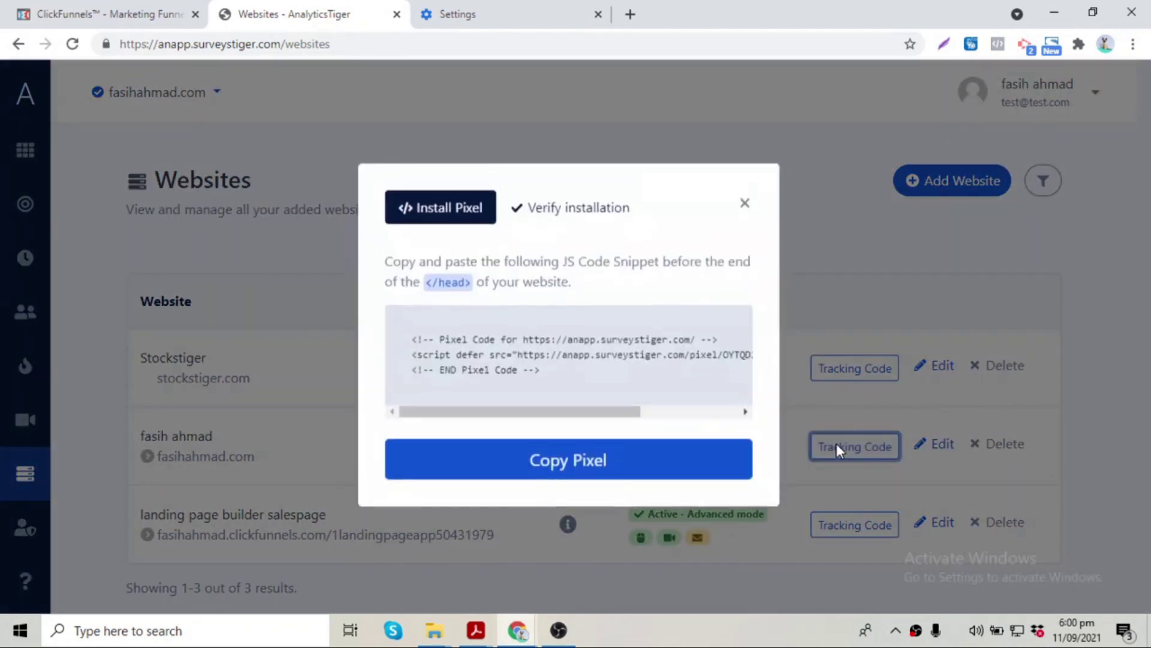
{"action": "left_click", "coordinate": [591, 473]}
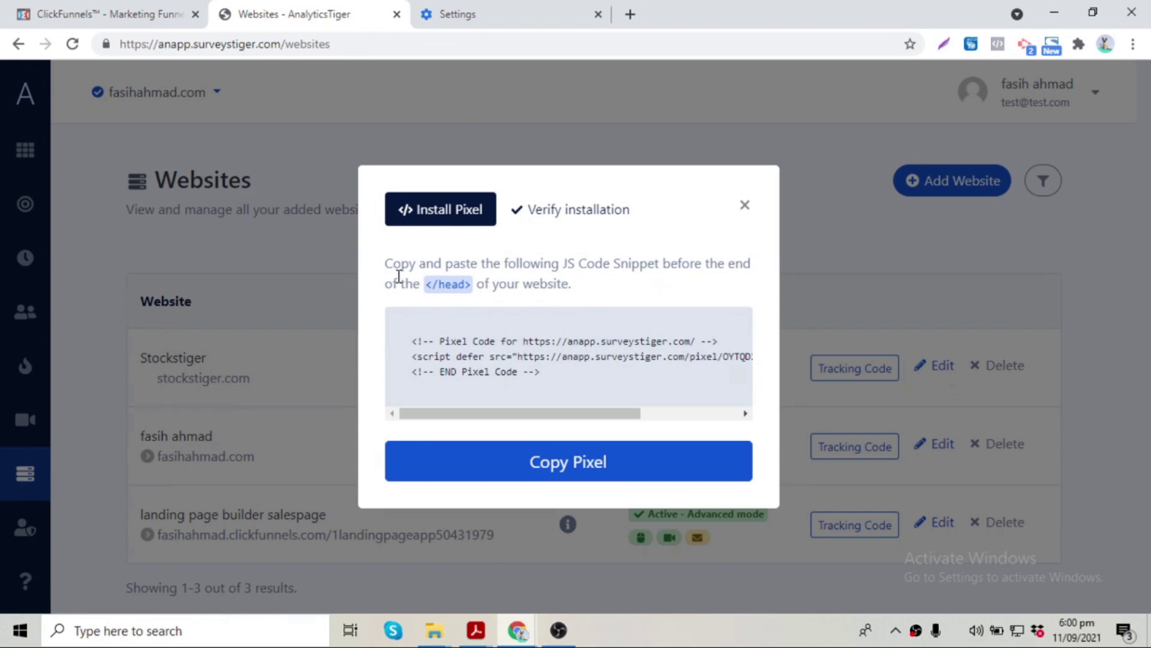
{"action": "left_click_drag", "start_coordinate": [399, 277], "coordinate": [524, 286]}
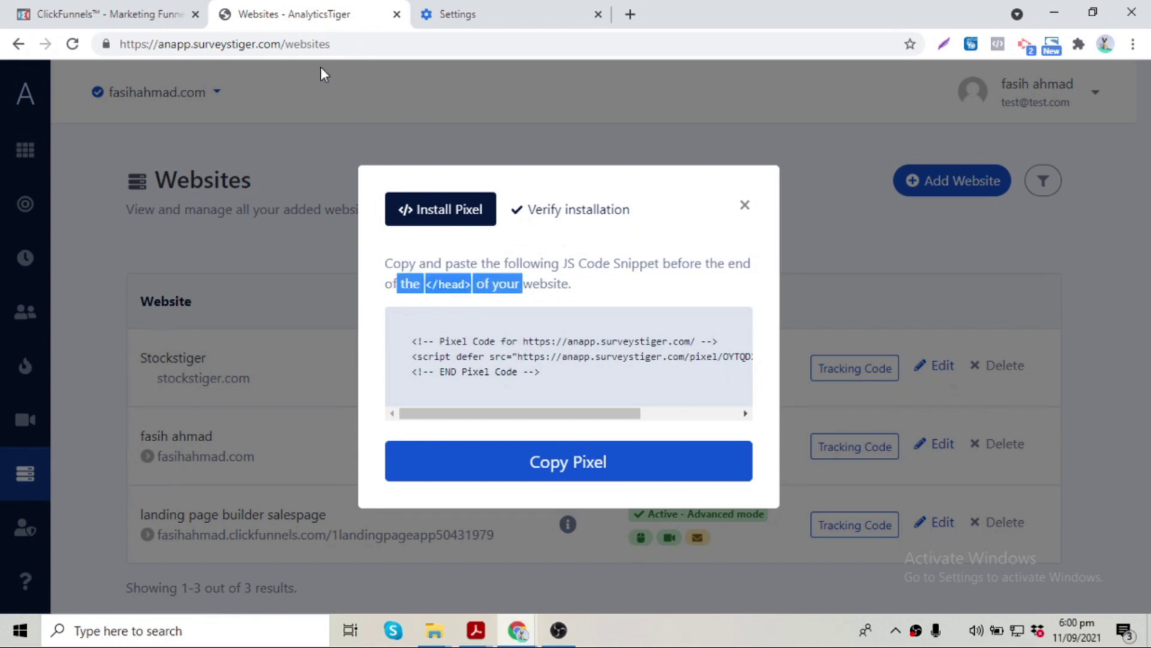
Switch to ClickFunnels and examine the pixel code in the analyticstiger funnel's Head Tracking Code setting.
{"action": "left_click", "coordinate": [194, 8]}
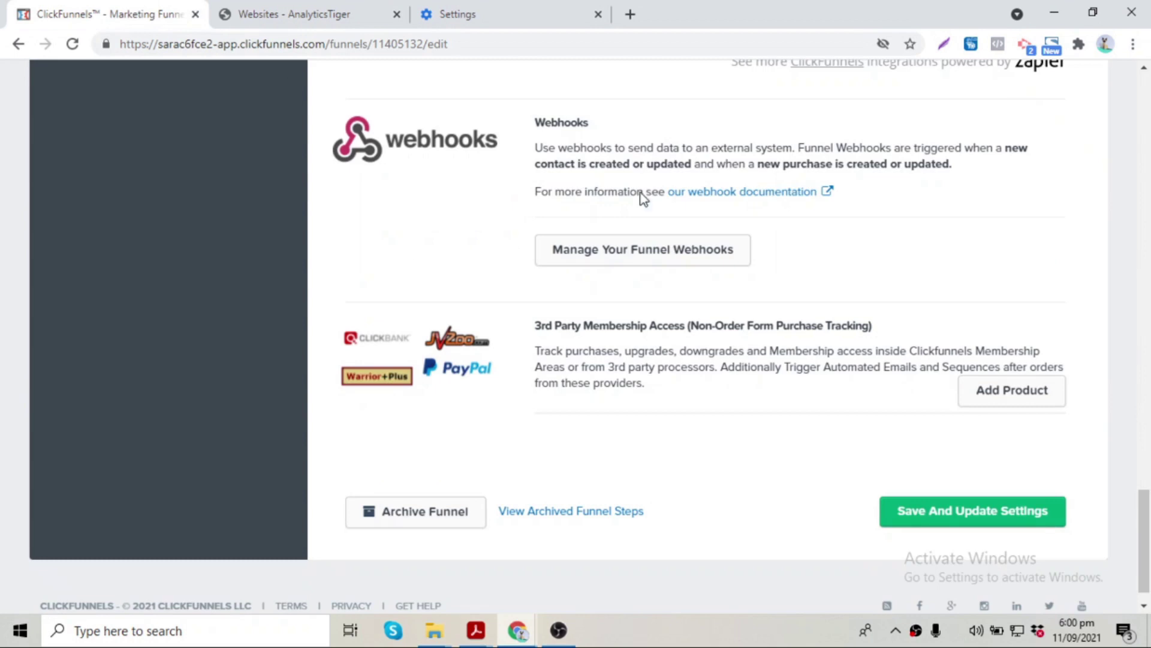
{"action": "left_click", "coordinate": [1146, 134]}
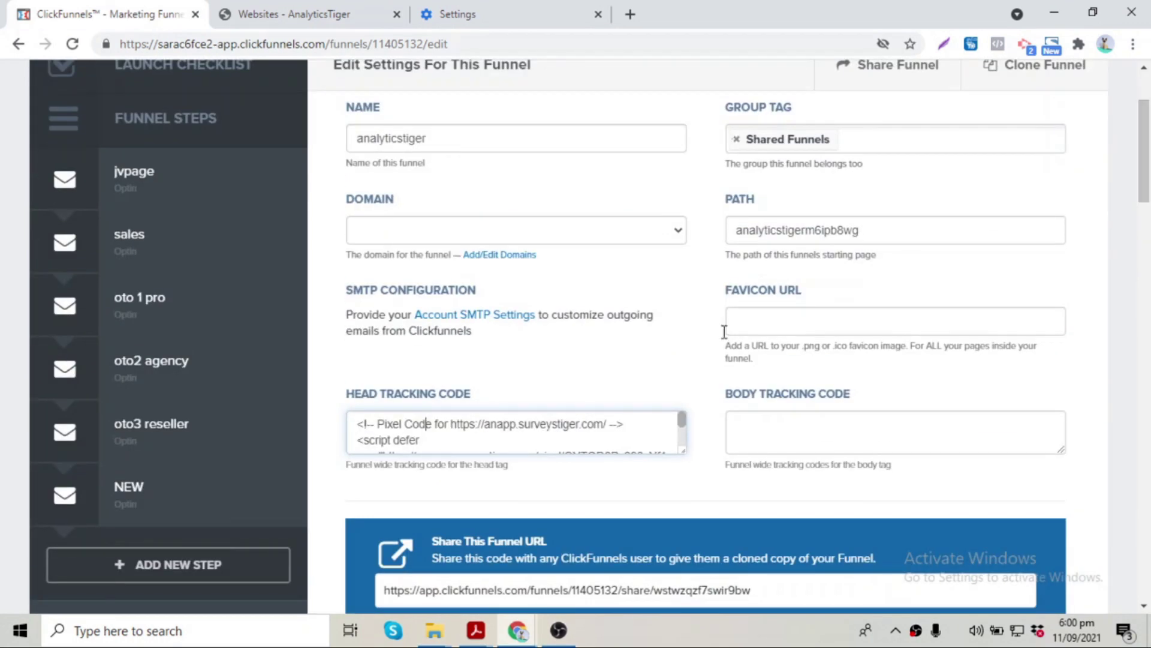
{"action": "left_click_drag", "start_coordinate": [360, 422], "coordinate": [489, 452]}
{"action": "key", "text": "Right"}
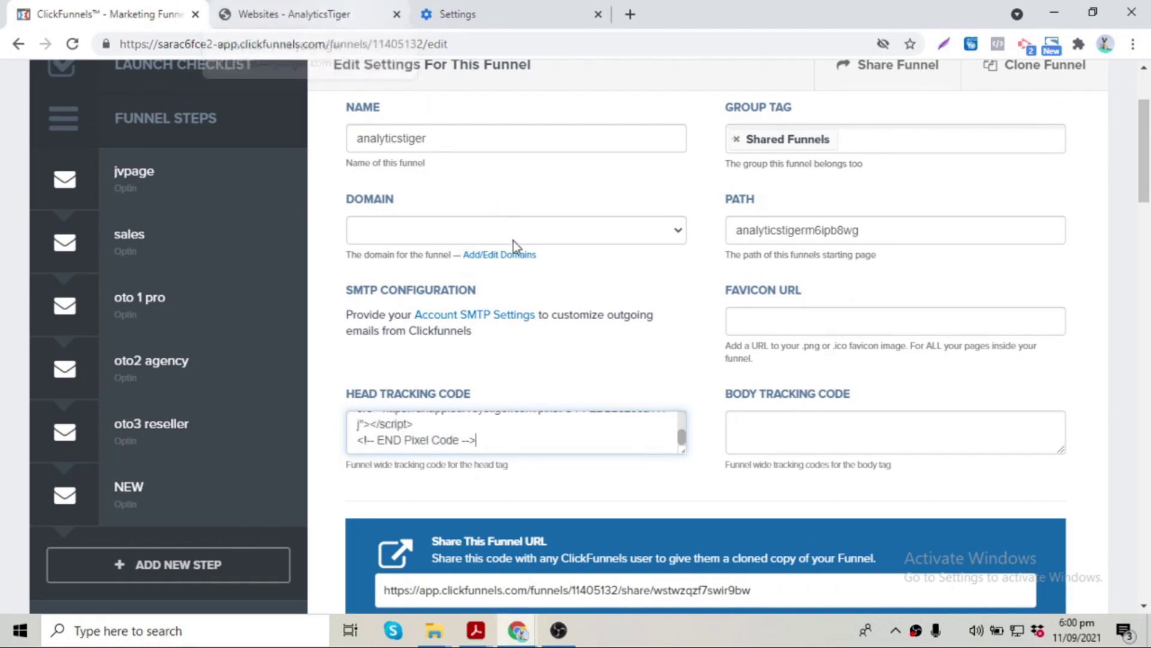
Return to AnalyticsTiger, close the pixel installation window and review the statistics on the dashboard.
{"action": "left_click", "coordinate": [320, 12]}
{"action": "left_click", "coordinate": [745, 205]}
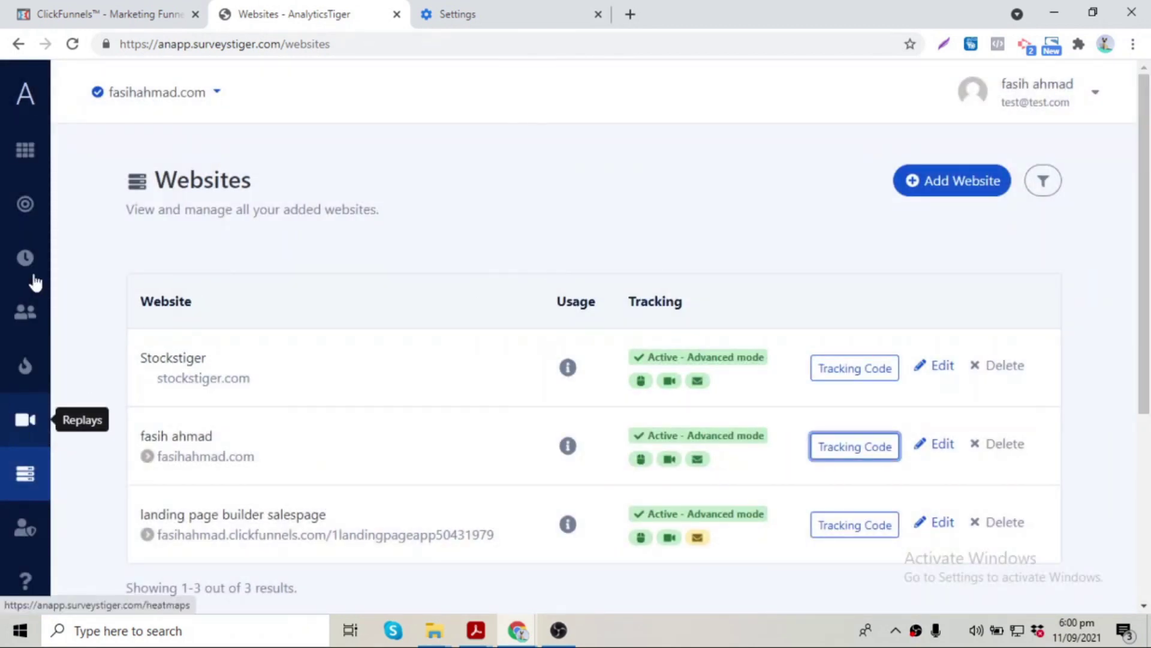
{"action": "left_click", "coordinate": [15, 165]}
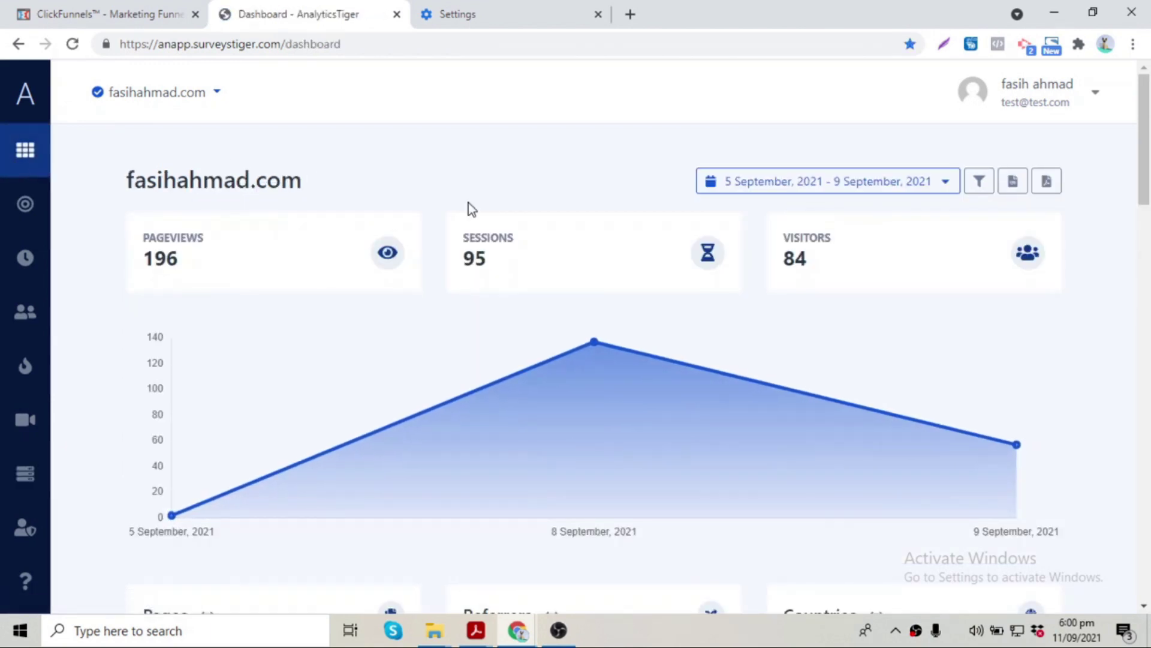
{"action": "left_click_drag", "start_coordinate": [1144, 156], "coordinate": [1150, 395]}
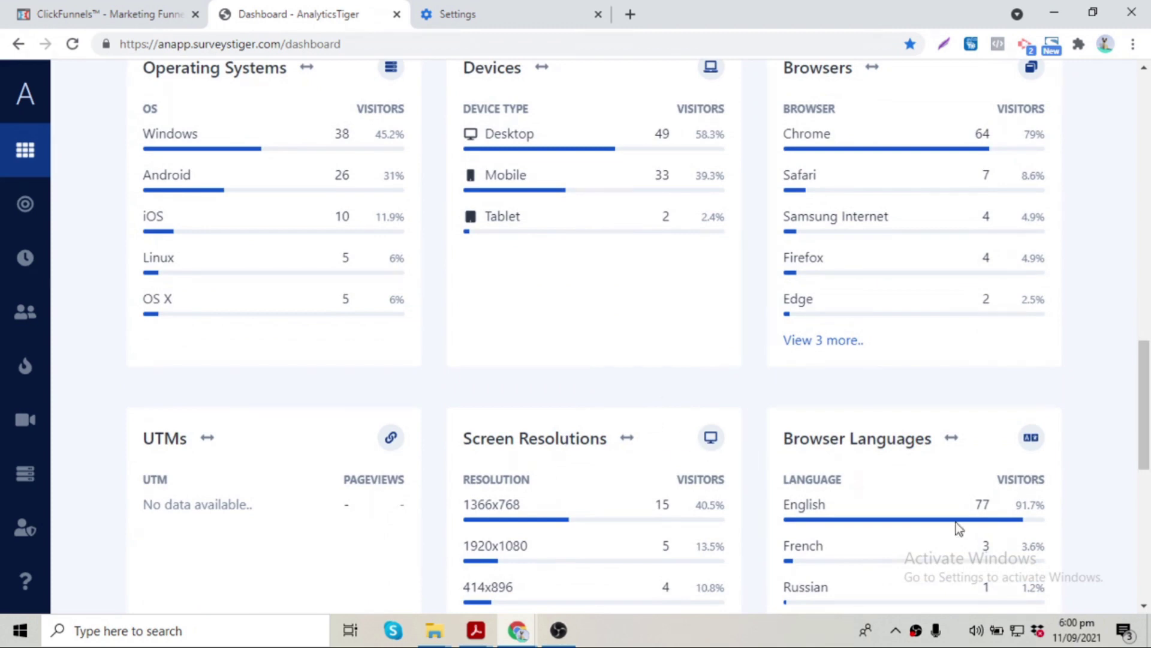
{"action": "left_click_drag", "start_coordinate": [1147, 451], "coordinate": [1149, 183]}
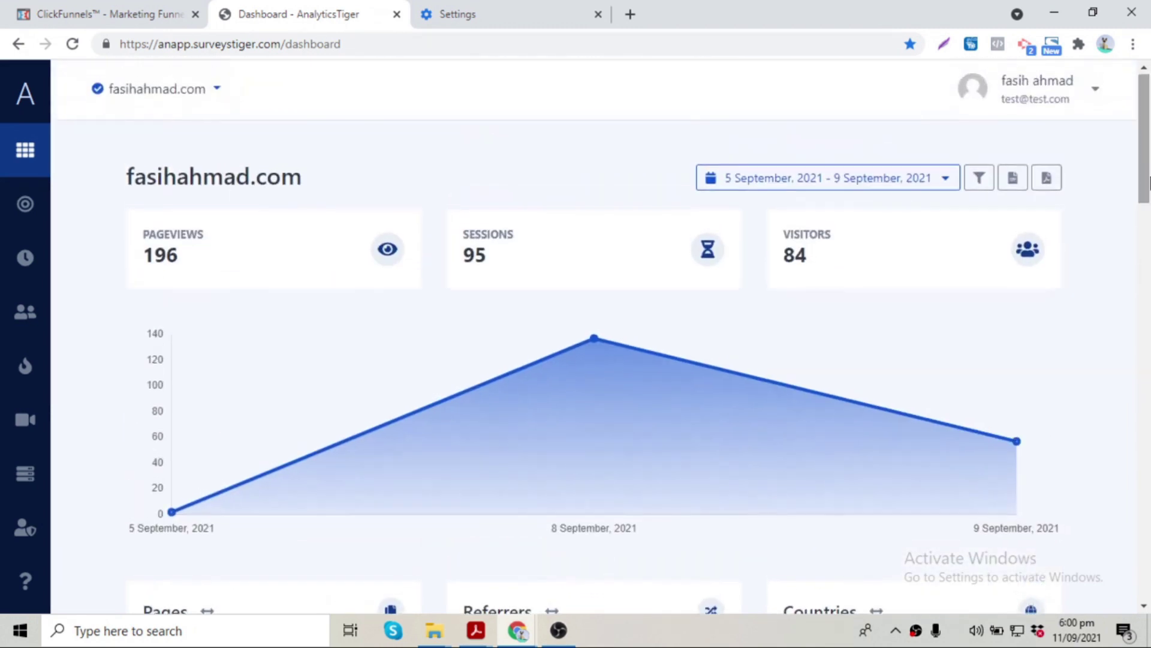
View the dashboard's choice of tracked websites and its date range options without changing either.
{"action": "left_click", "coordinate": [154, 96]}
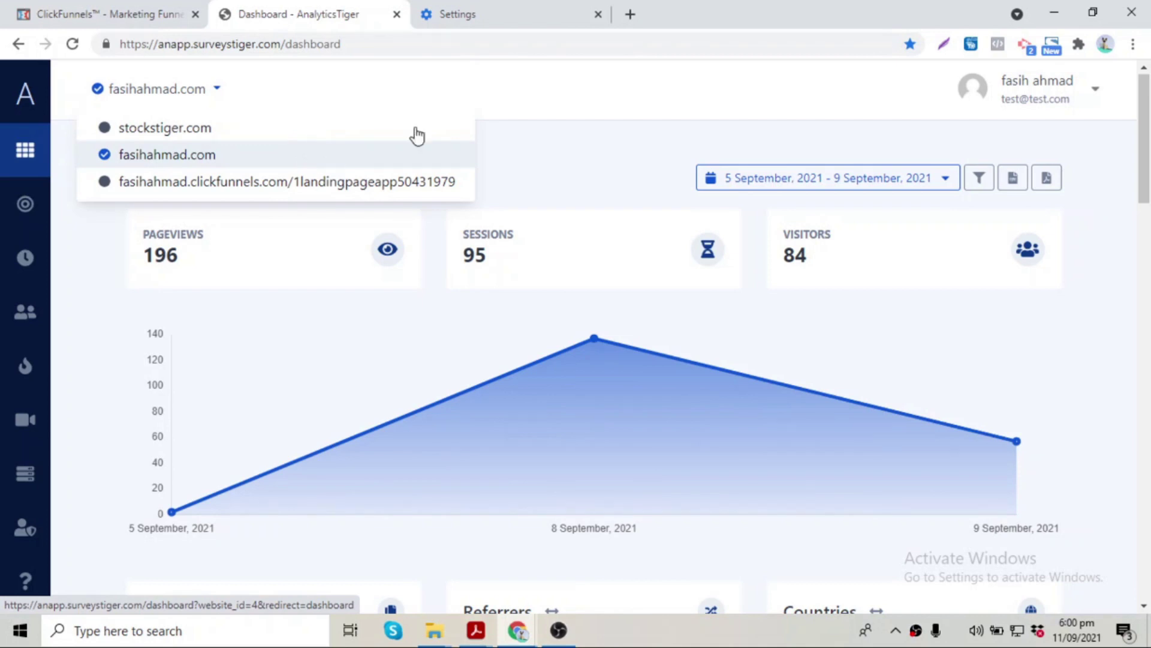
{"action": "left_click", "coordinate": [683, 153]}
{"action": "left_click", "coordinate": [851, 179]}
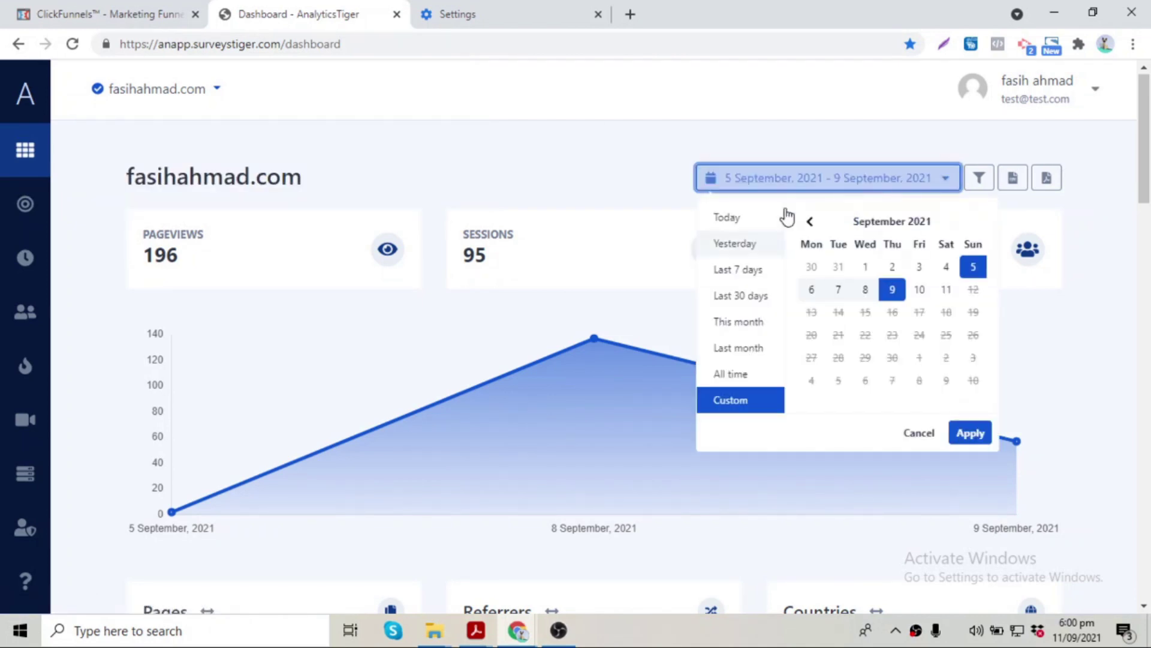
{"action": "left_click", "coordinate": [906, 135]}
Start a Browser filter with the condition Is on the dashboard, leaving its value empty and unsubmitted.
{"action": "left_click", "coordinate": [969, 179]}
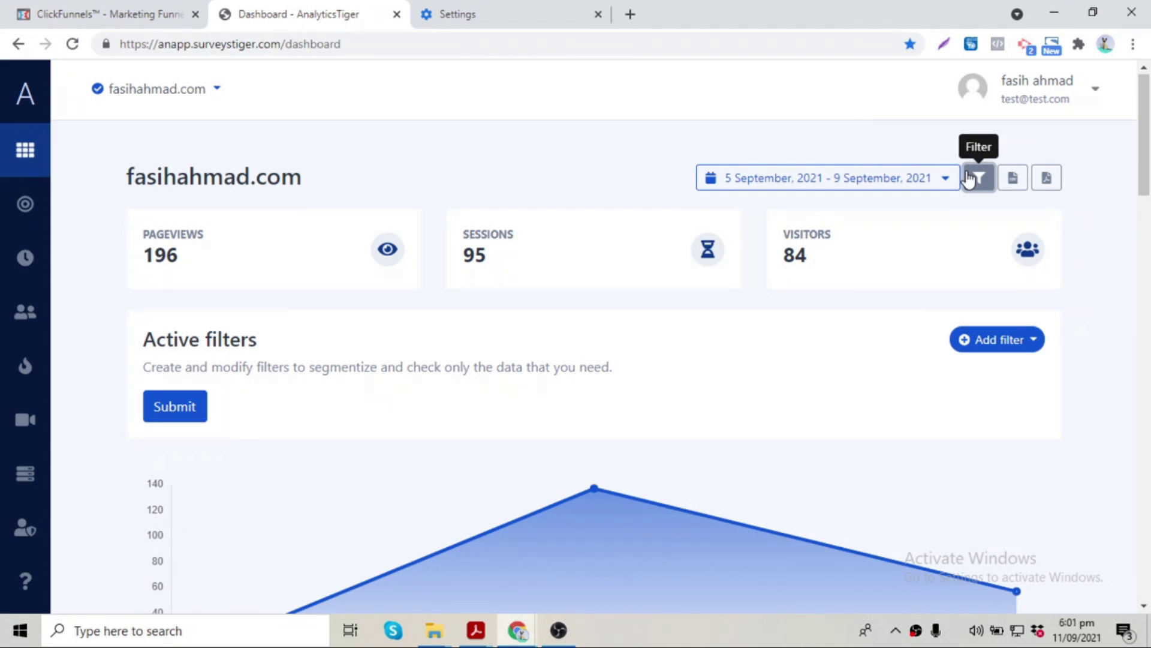
{"action": "left_click", "coordinate": [1011, 341]}
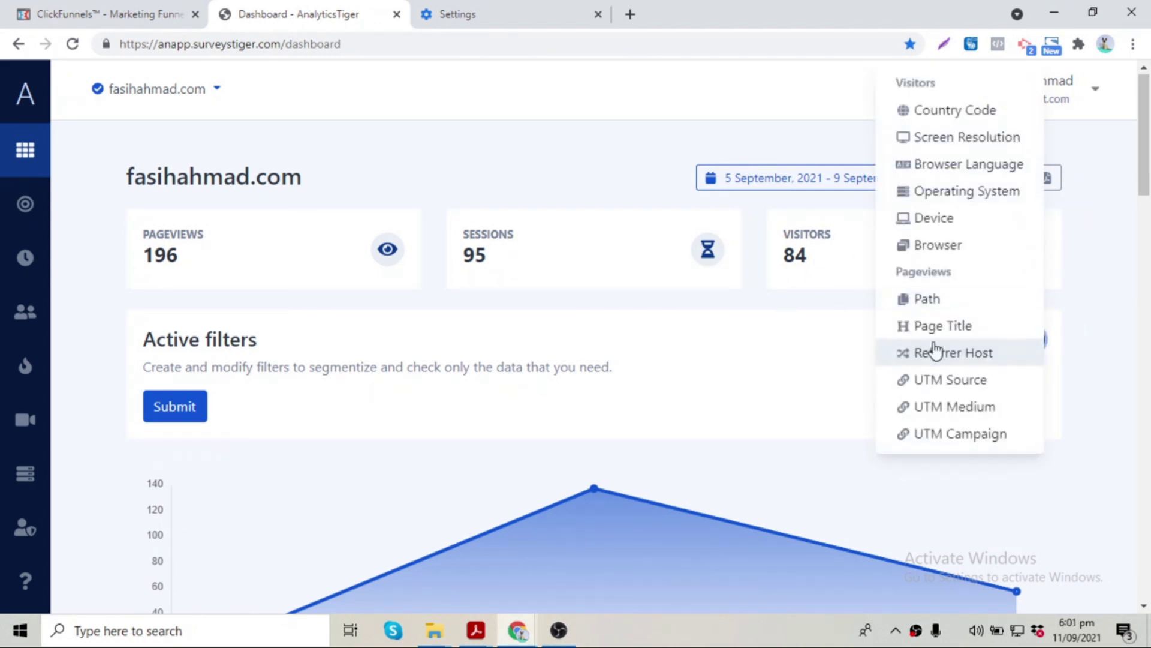
{"action": "left_click", "coordinate": [941, 252]}
{"action": "left_click", "coordinate": [680, 414]}
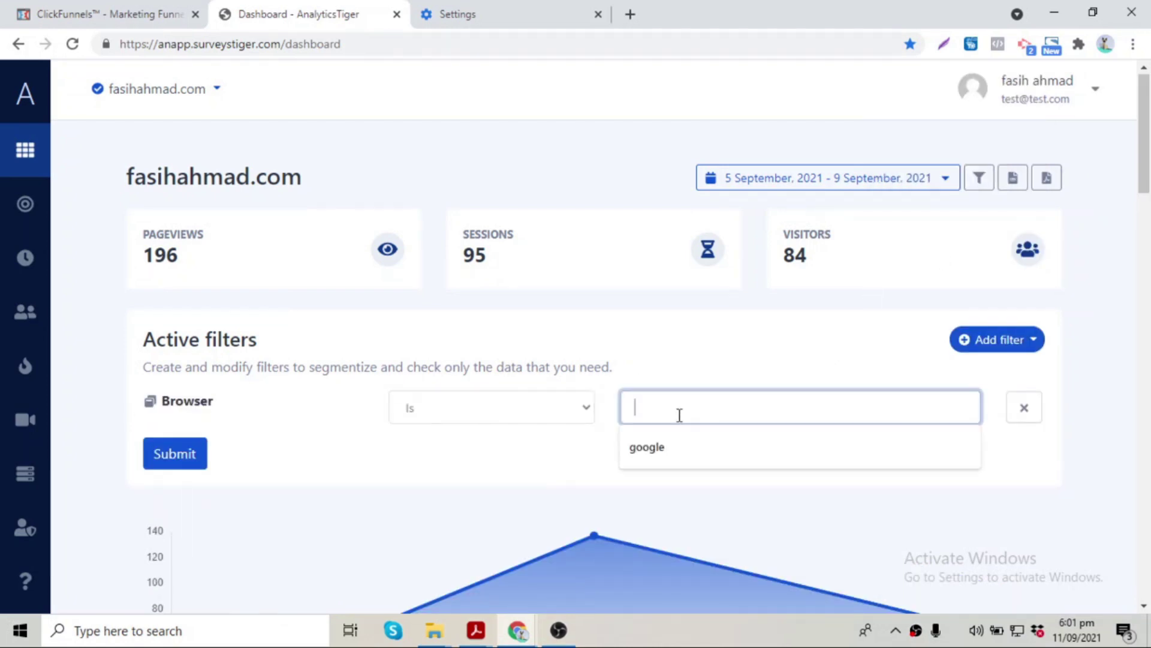
{"action": "left_click", "coordinate": [625, 363]}
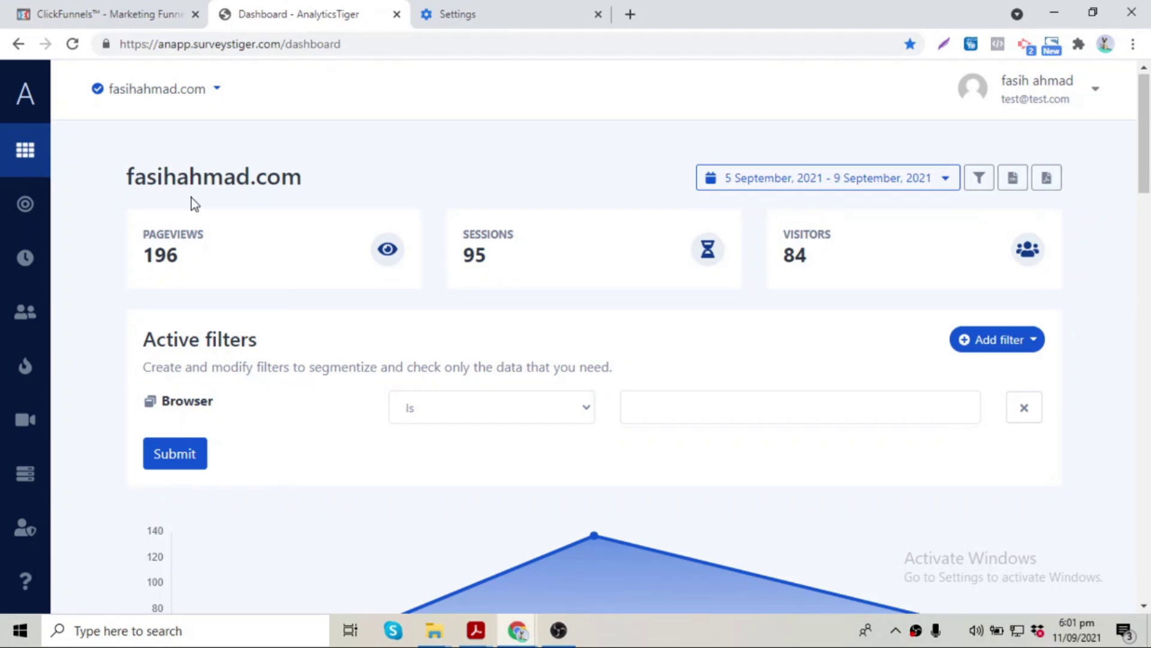
Open the goals page and inspect the Lead Captured goal's page path and conversions.
{"action": "left_click", "coordinate": [24, 227]}
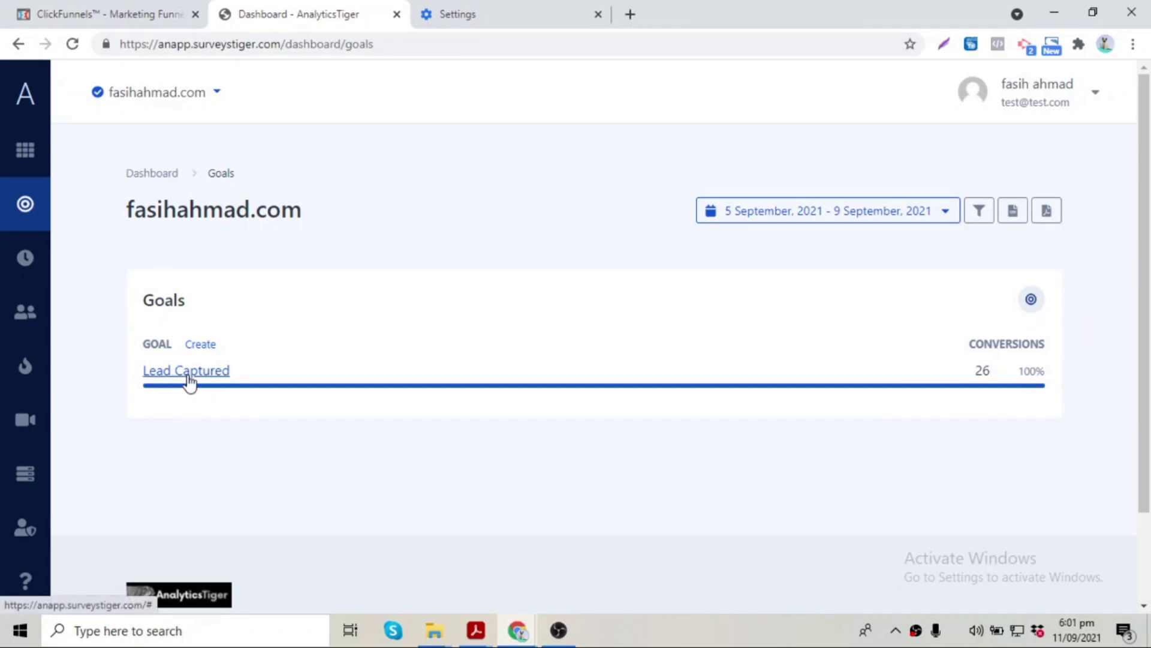
{"action": "left_click", "coordinate": [198, 343]}
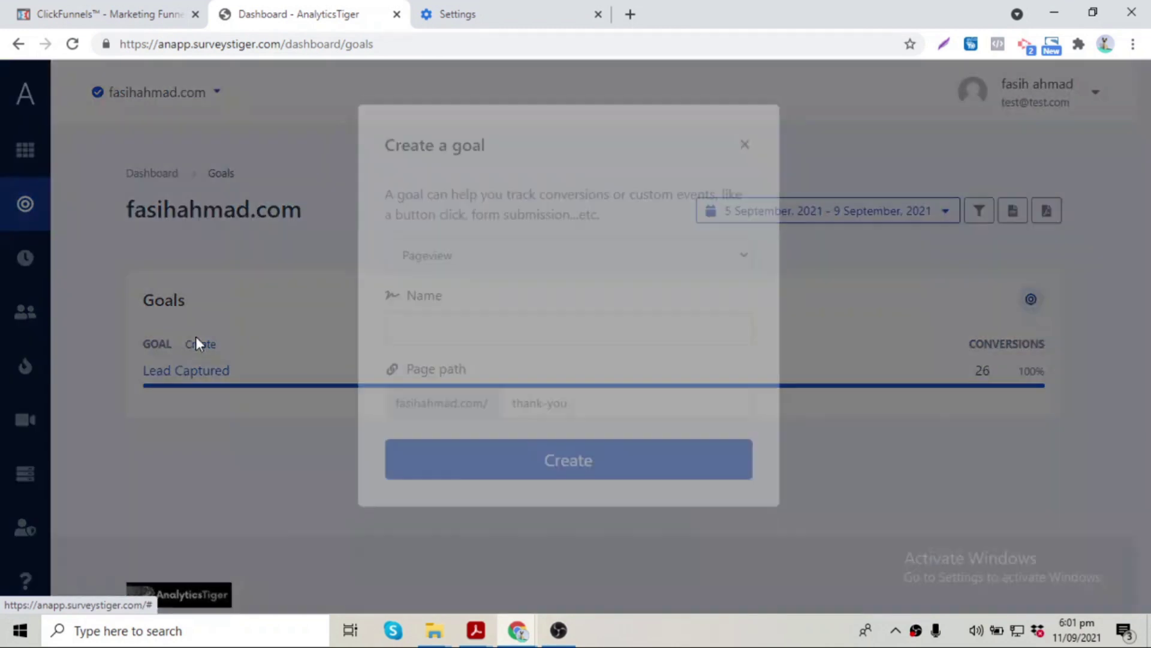
{"action": "left_click", "coordinate": [183, 385]}
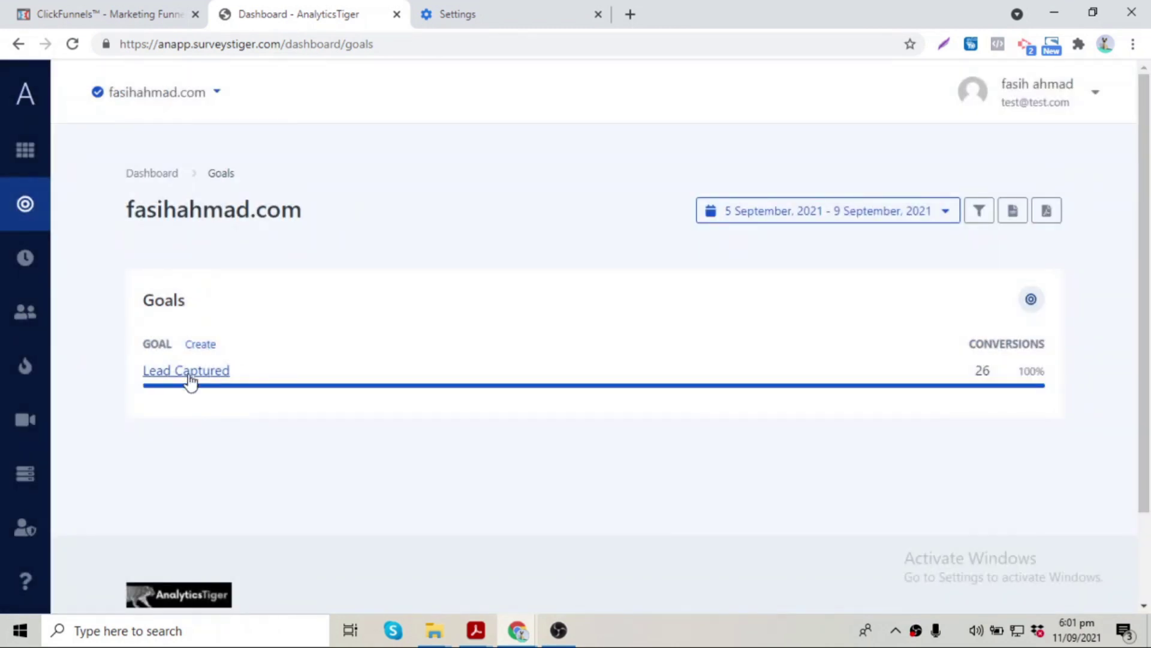
{"action": "left_click", "coordinate": [208, 378]}
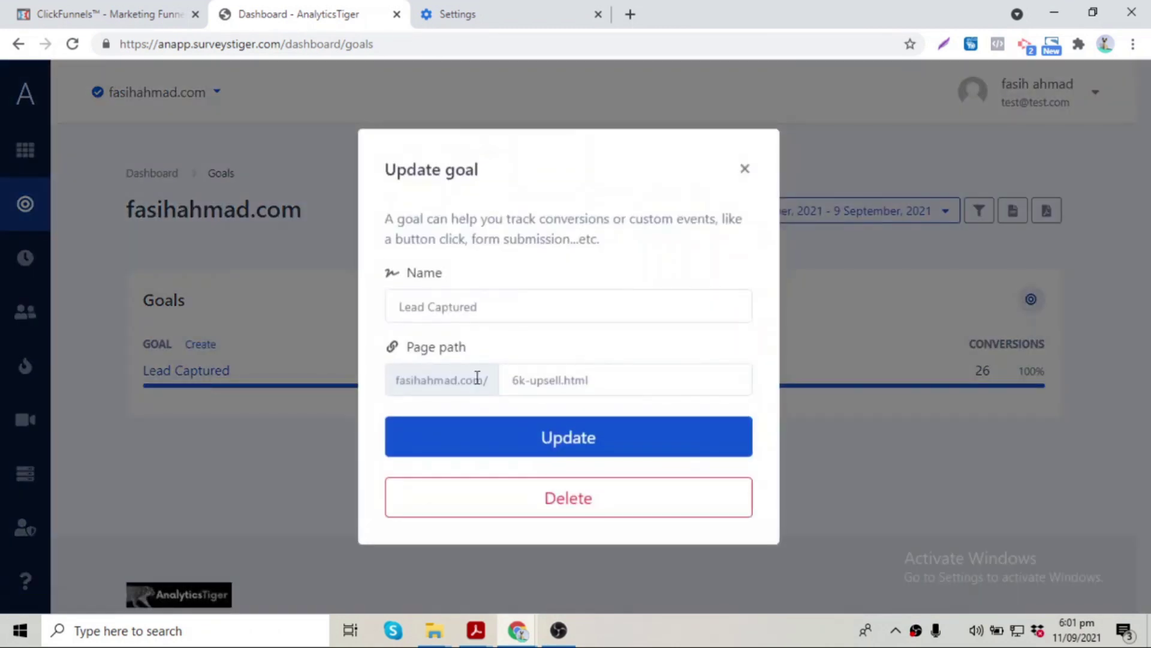
{"action": "left_click_drag", "start_coordinate": [510, 380], "coordinate": [597, 381]}
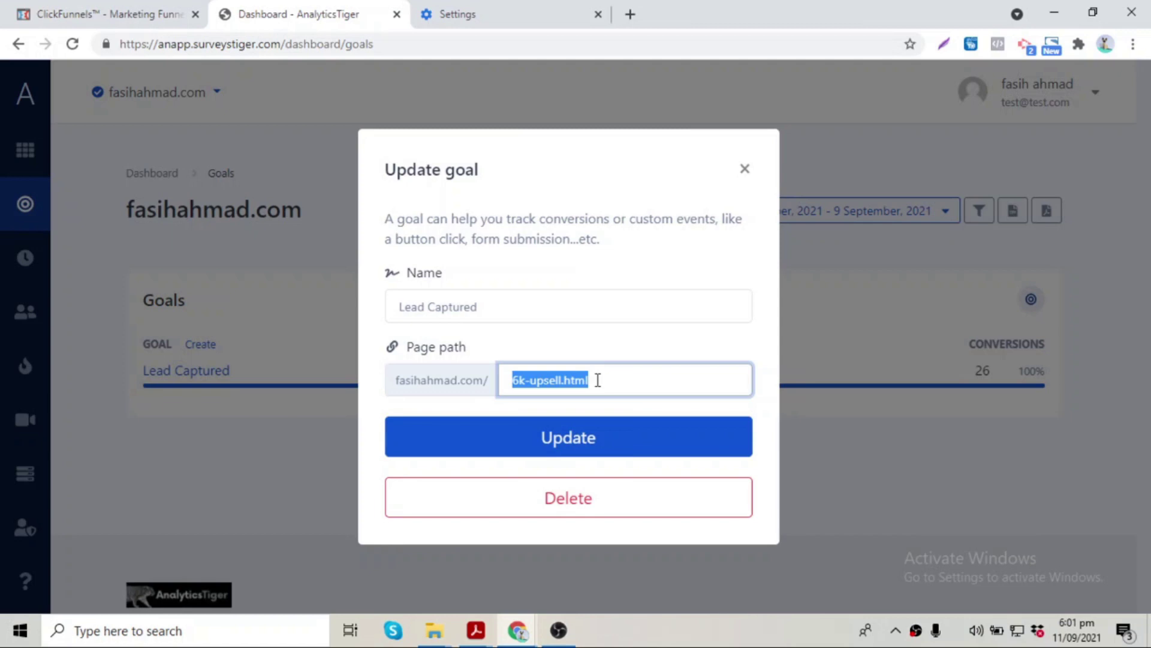
{"action": "left_click", "coordinate": [744, 171]}
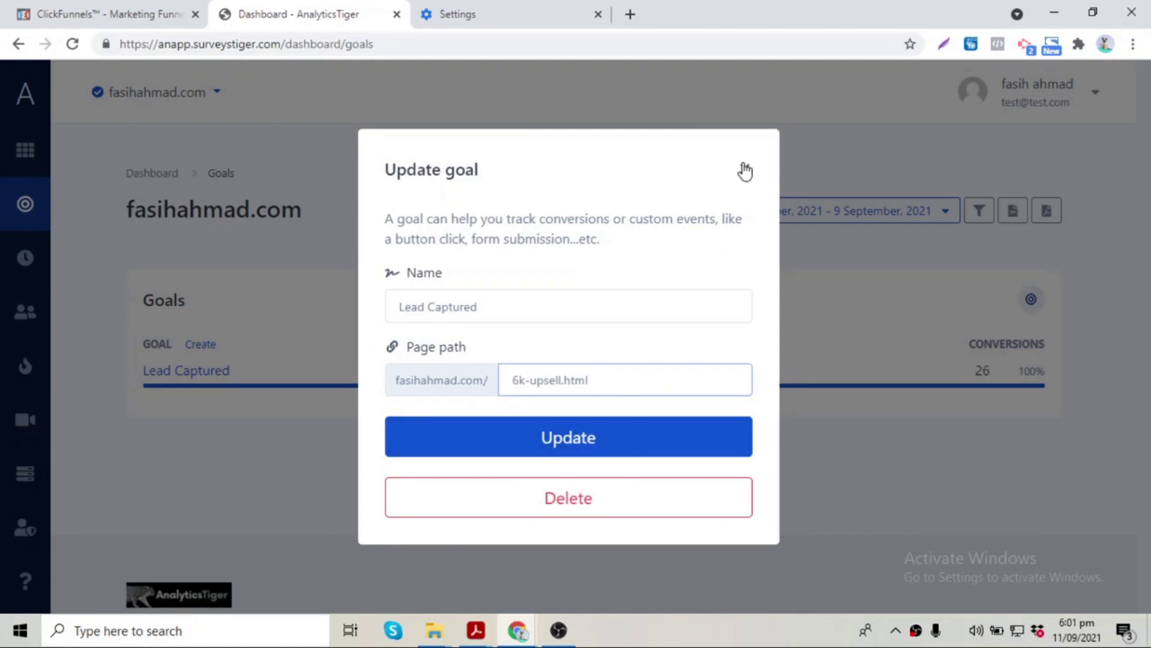
{"action": "left_click_drag", "start_coordinate": [977, 371], "coordinate": [992, 373]}
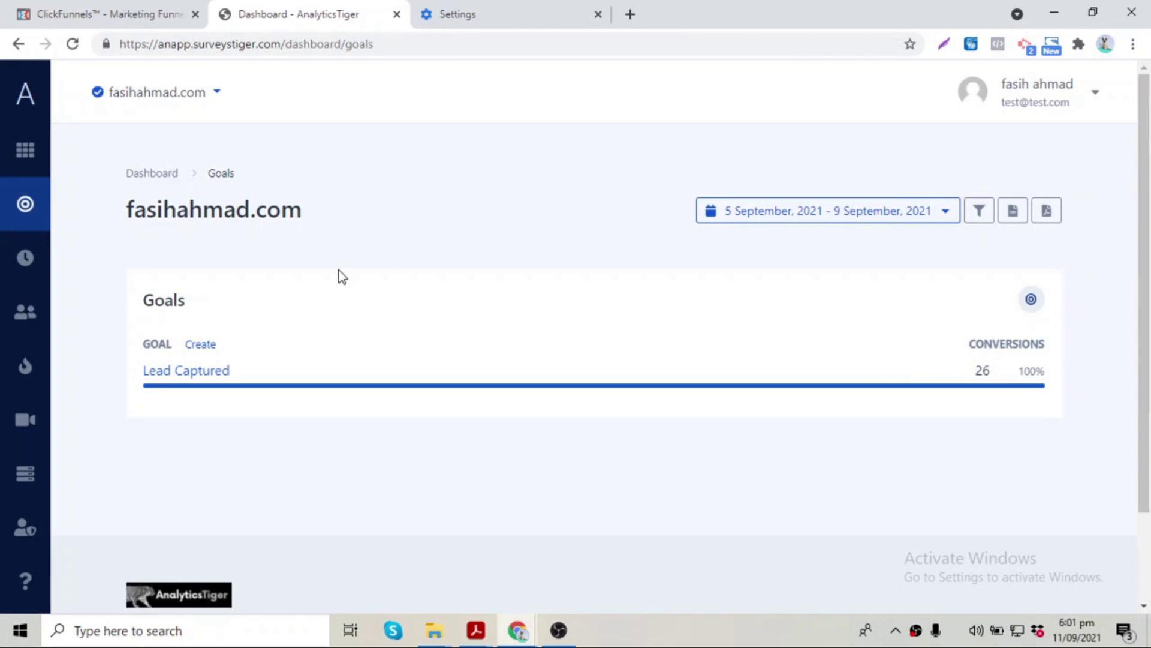
Open the goal creation form, read which conversions and events it can track, and close it without creating a goal.
{"action": "double_click", "coordinate": [218, 336]}
{"action": "left_click", "coordinate": [218, 336]}
{"action": "left_click", "coordinate": [201, 347]}
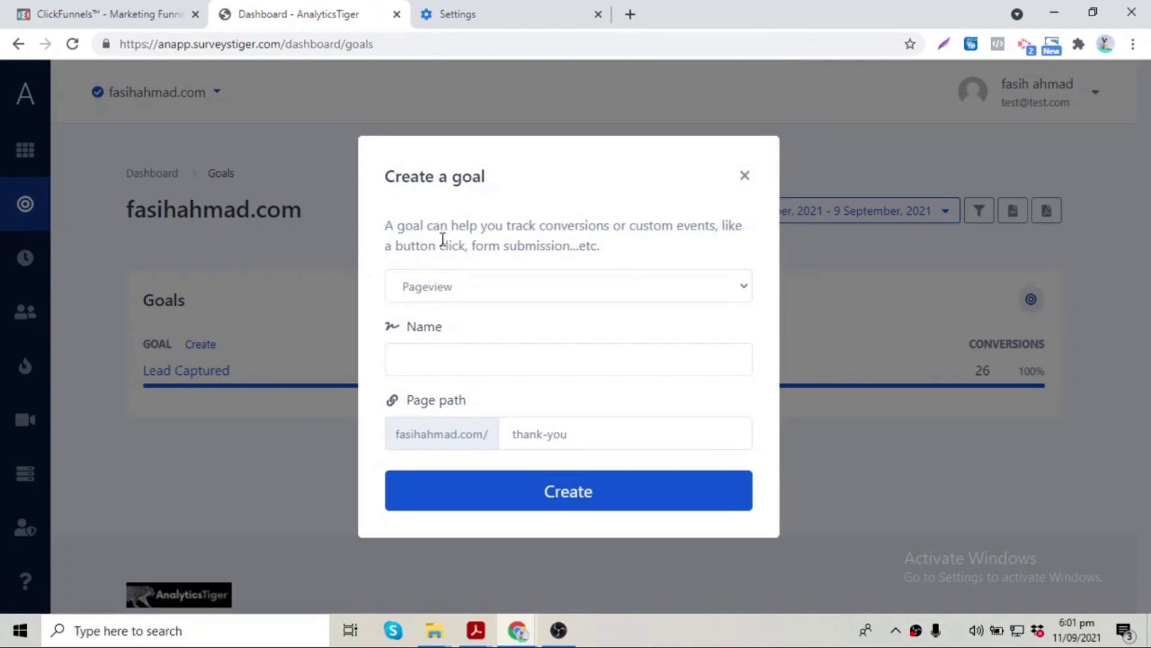
{"action": "left_click_drag", "start_coordinate": [393, 246], "coordinate": [547, 248]}
{"action": "left_click", "coordinate": [552, 248]}
{"action": "left_click", "coordinate": [137, 251]}
Review the realtime analytics, including the countries, devices and pages sections, and open the visitors overview.
{"action": "left_click", "coordinate": [14, 264]}
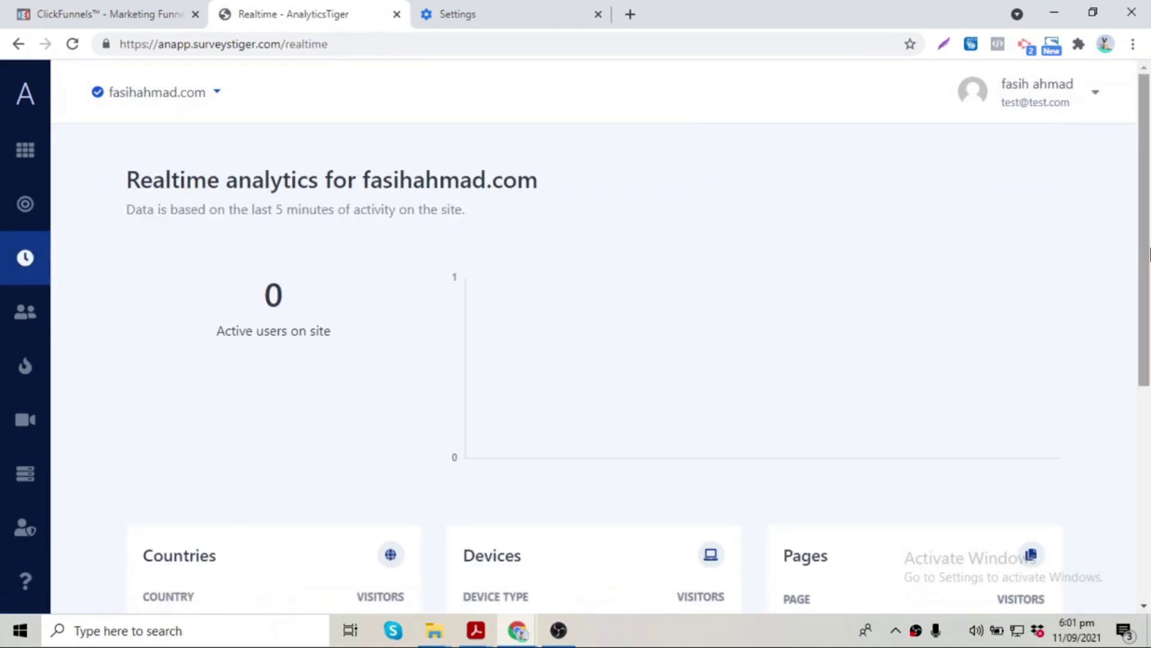
{"action": "mouse_move", "coordinate": [1148, 248]}
{"action": "left_mouse_down"}
{"action": "mouse_move", "coordinate": [1149, 357]}
{"action": "mouse_move", "coordinate": [1149, 255]}
{"action": "left_mouse_up"}
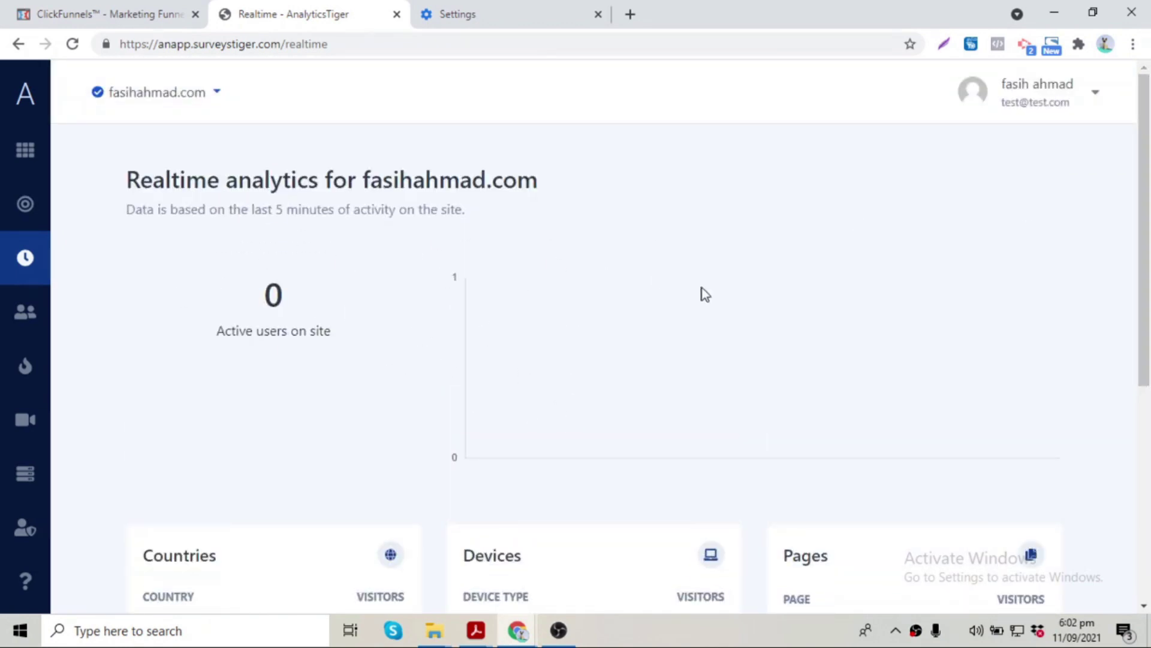
{"action": "scroll", "coordinate": [516, 433], "scroll_direction": "down", "scroll_amount": 3}
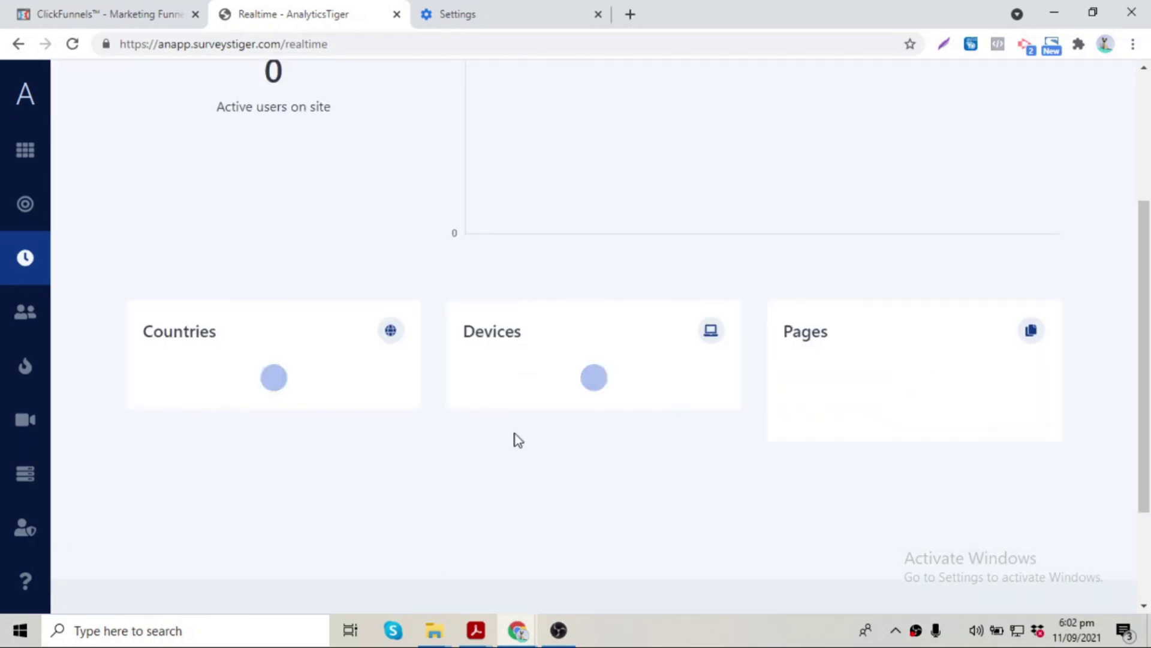
{"action": "left_click", "coordinate": [5, 311]}
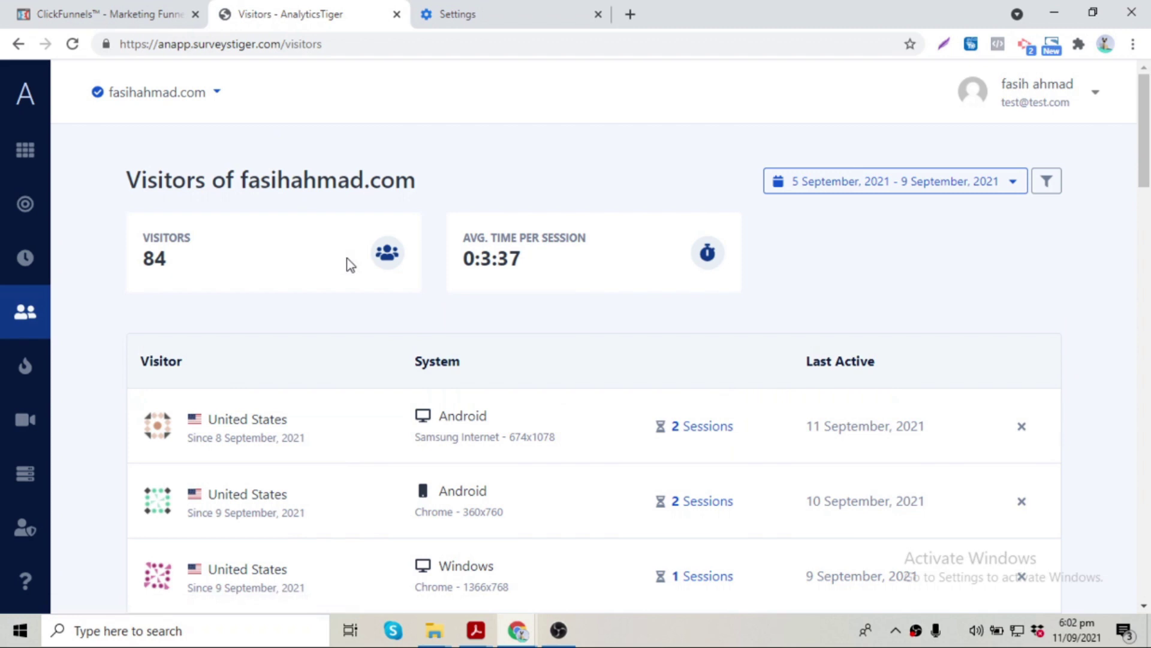
Open the heatmaps page, inspect the name and path fields of the heatmap creation form, and close it without creating one.
{"action": "left_click", "coordinate": [4, 372]}
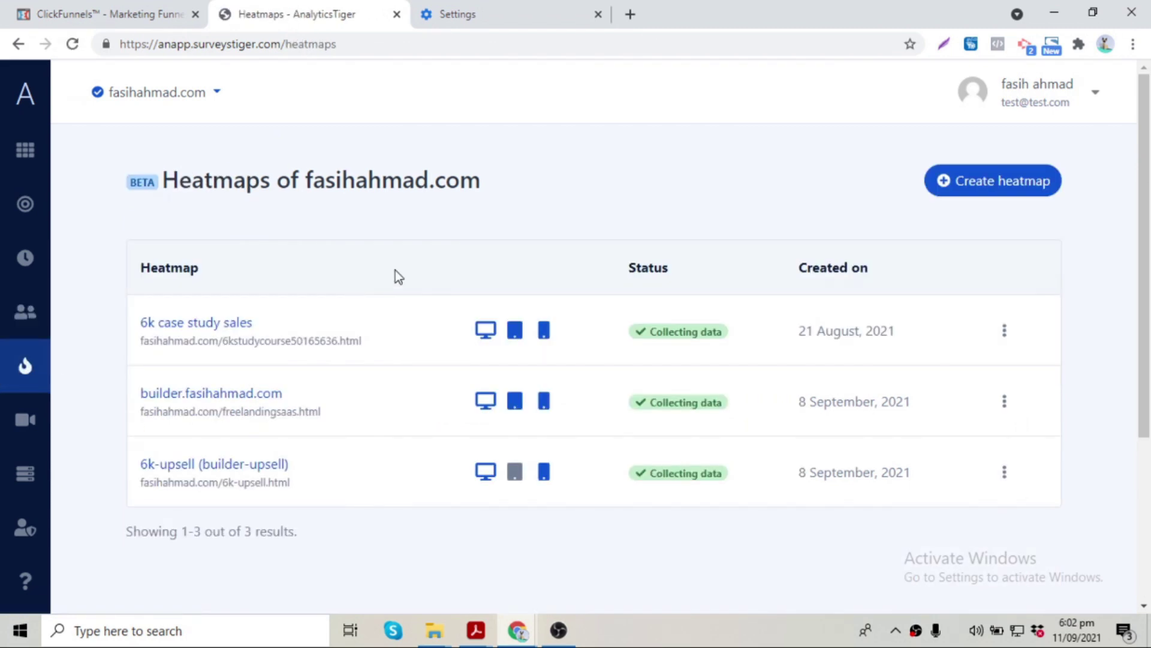
{"action": "left_click", "coordinate": [971, 192]}
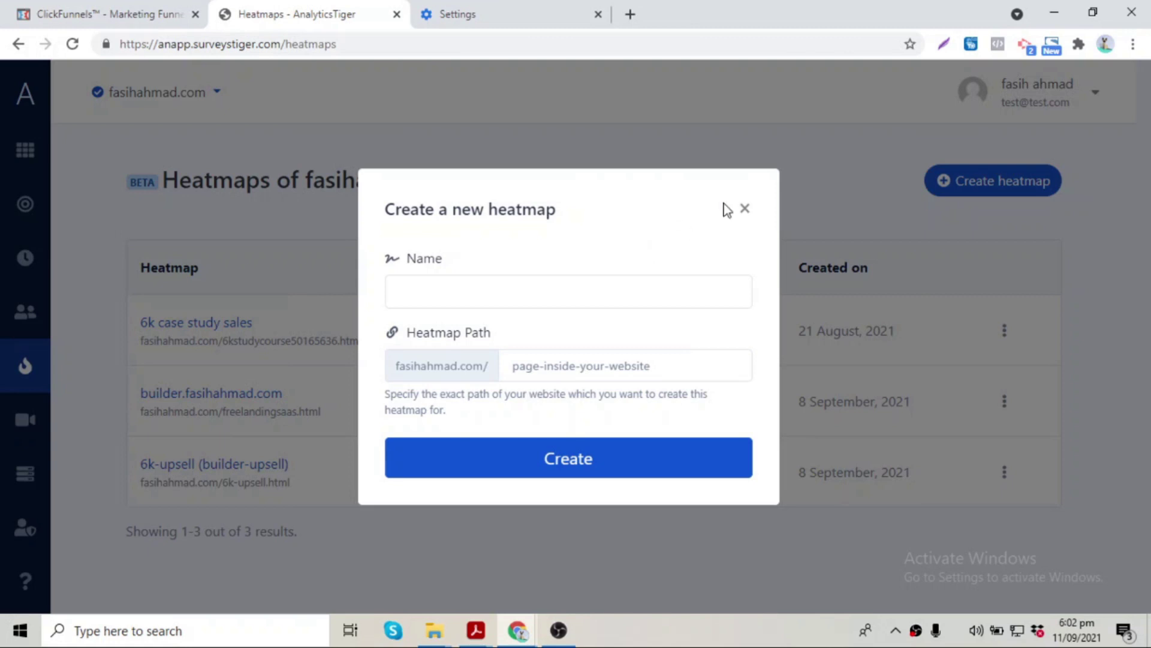
{"action": "left_click", "coordinate": [746, 210]}
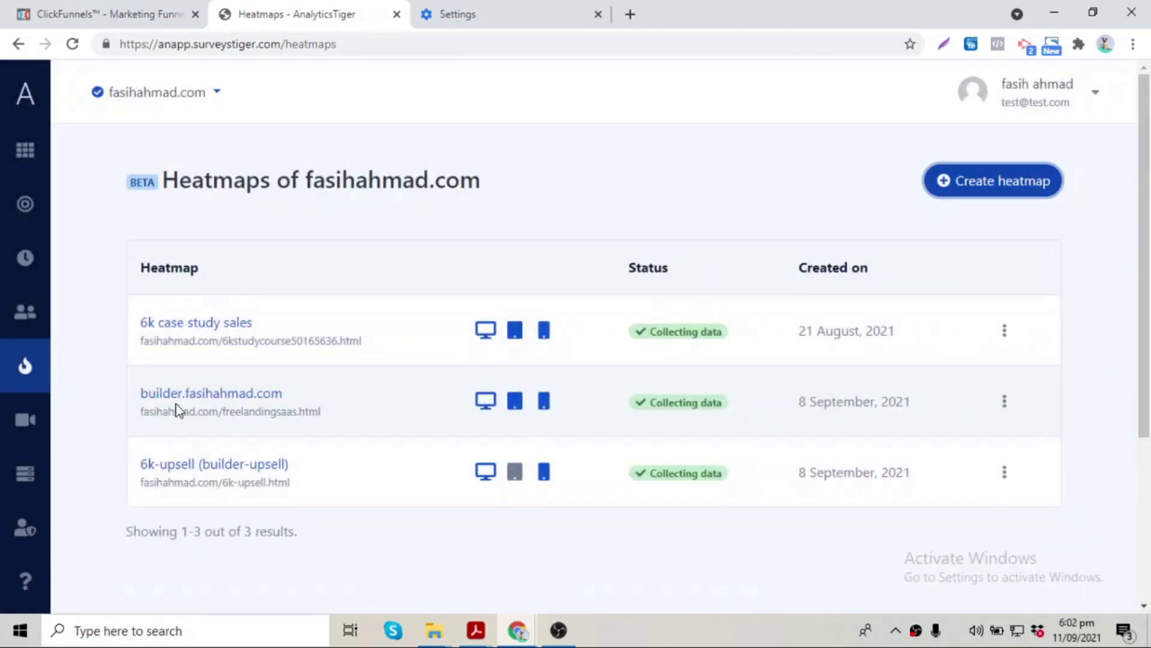
Open the desktop heatmap of the freelandingsaas.html page and examine where visitors clicked along the page.
{"action": "left_click_drag", "start_coordinate": [135, 416], "coordinate": [331, 418]}
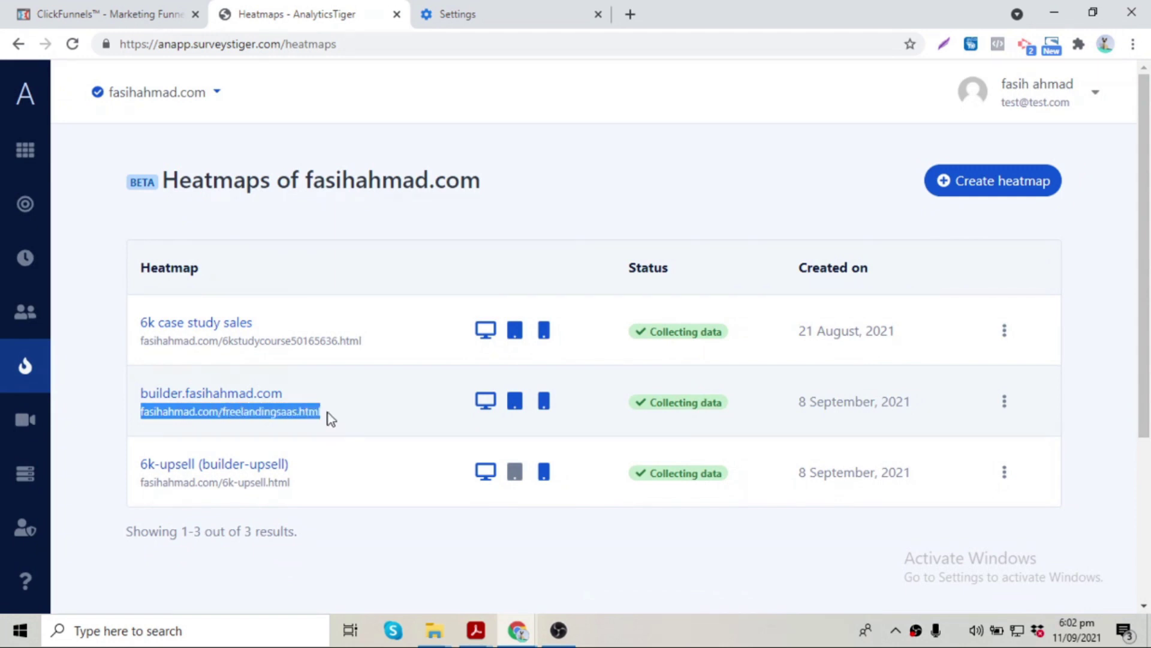
{"action": "left_click", "coordinate": [482, 403]}
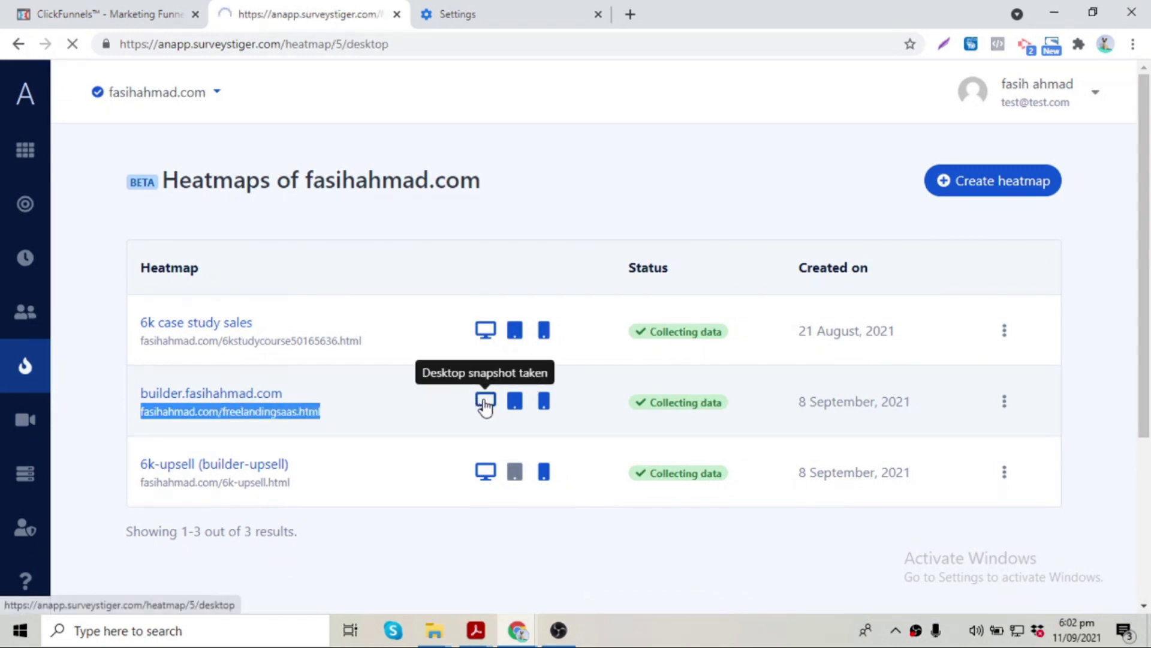
{"action": "scroll", "coordinate": [1146, 200], "scroll_direction": "down", "scroll_amount": 2}
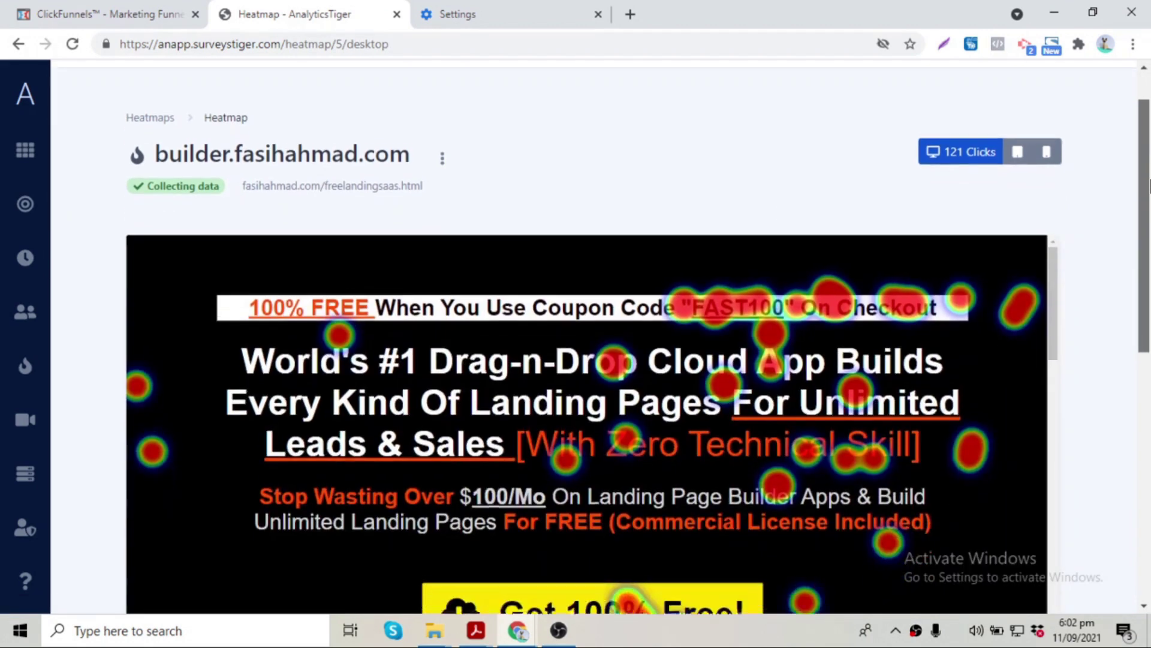
{"action": "scroll", "coordinate": [859, 183], "scroll_direction": "up", "scroll_amount": 2}
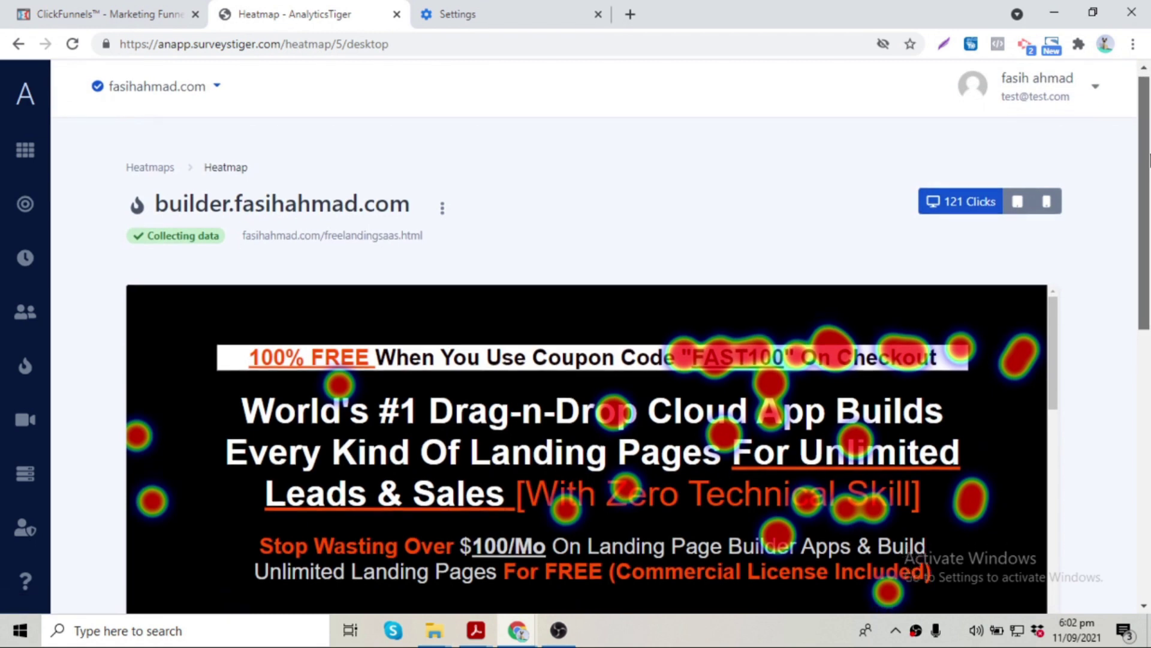
{"action": "scroll", "coordinate": [1147, 201], "scroll_direction": "down", "scroll_amount": 2}
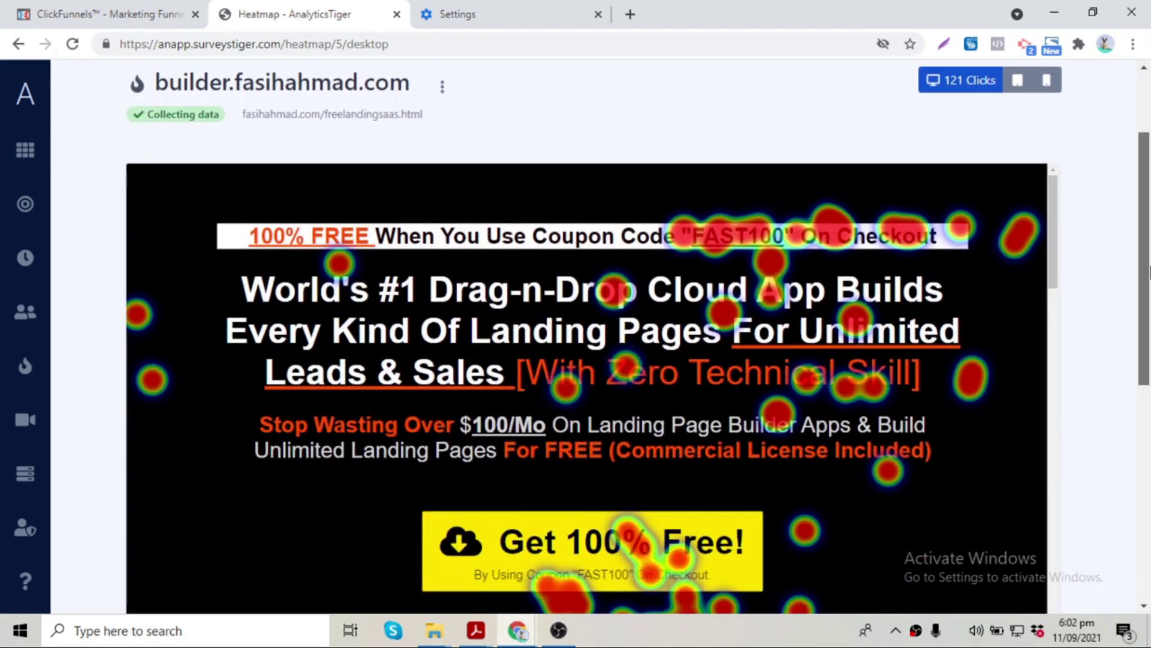
{"action": "scroll", "coordinate": [1061, 281], "scroll_direction": "down", "scroll_amount": 1}
{"action": "scroll", "coordinate": [1056, 205], "scroll_direction": "down", "scroll_amount": 1}
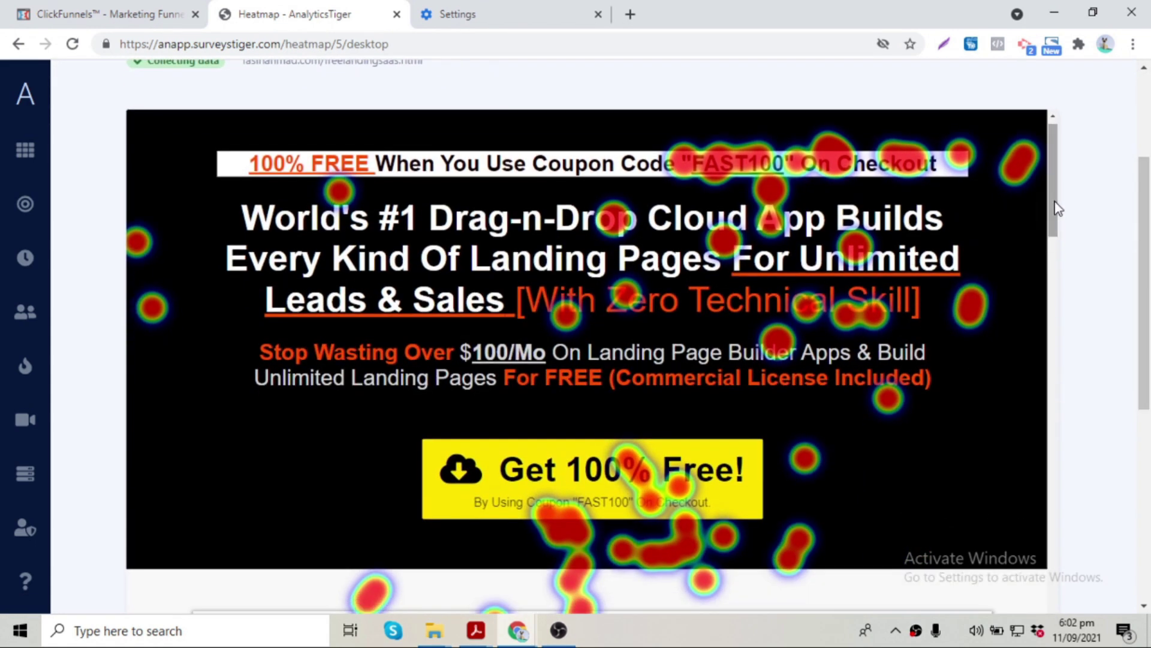
{"action": "left_click_drag", "start_coordinate": [1056, 208], "coordinate": [1021, 283]}
{"action": "left_click_drag", "start_coordinate": [1056, 321], "coordinate": [1053, 183]}
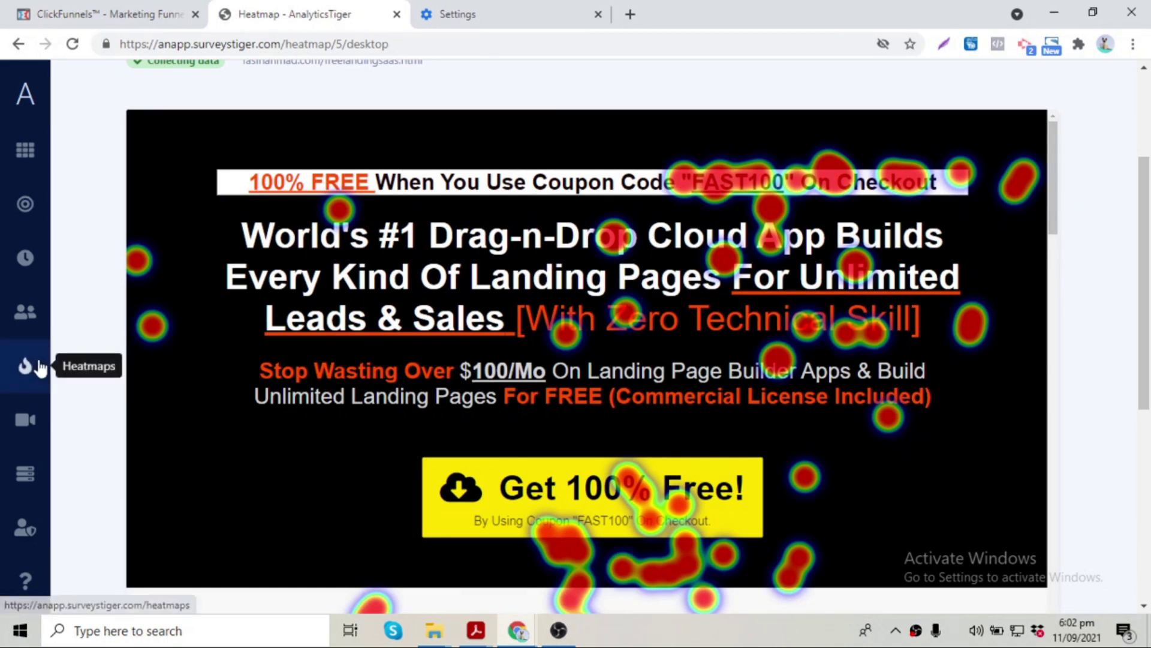
Play the 00:09:33 session replay at 8x speed with skip inactive turned off, and pause it partway through.
{"action": "left_click", "coordinate": [21, 423]}
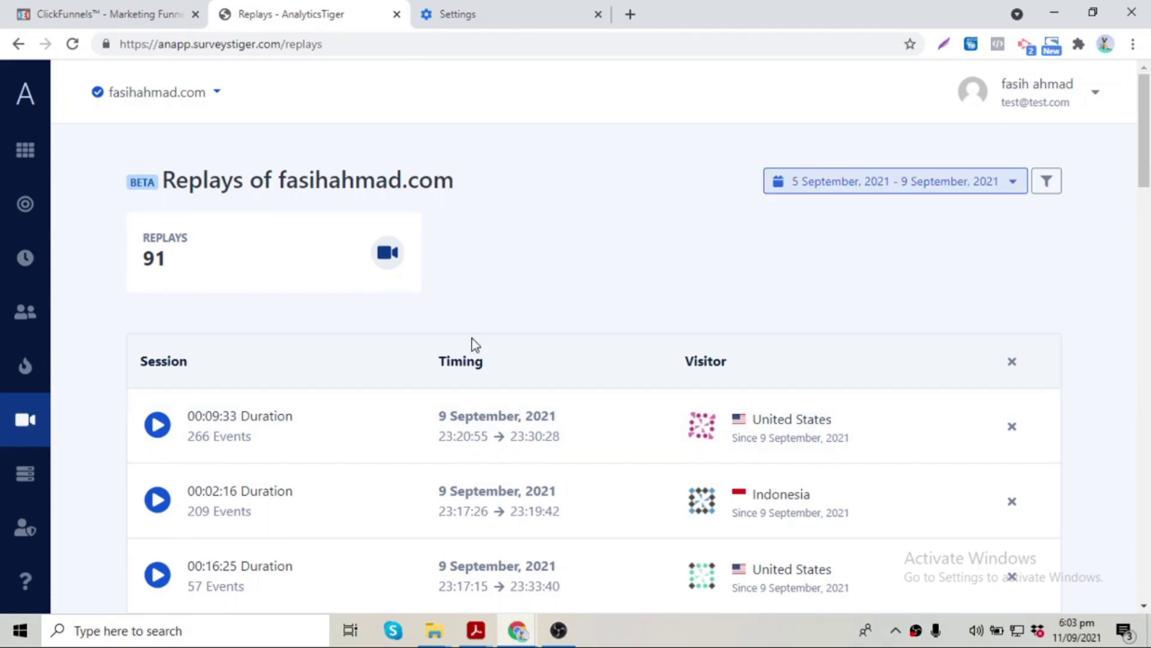
{"action": "left_click", "coordinate": [157, 425]}
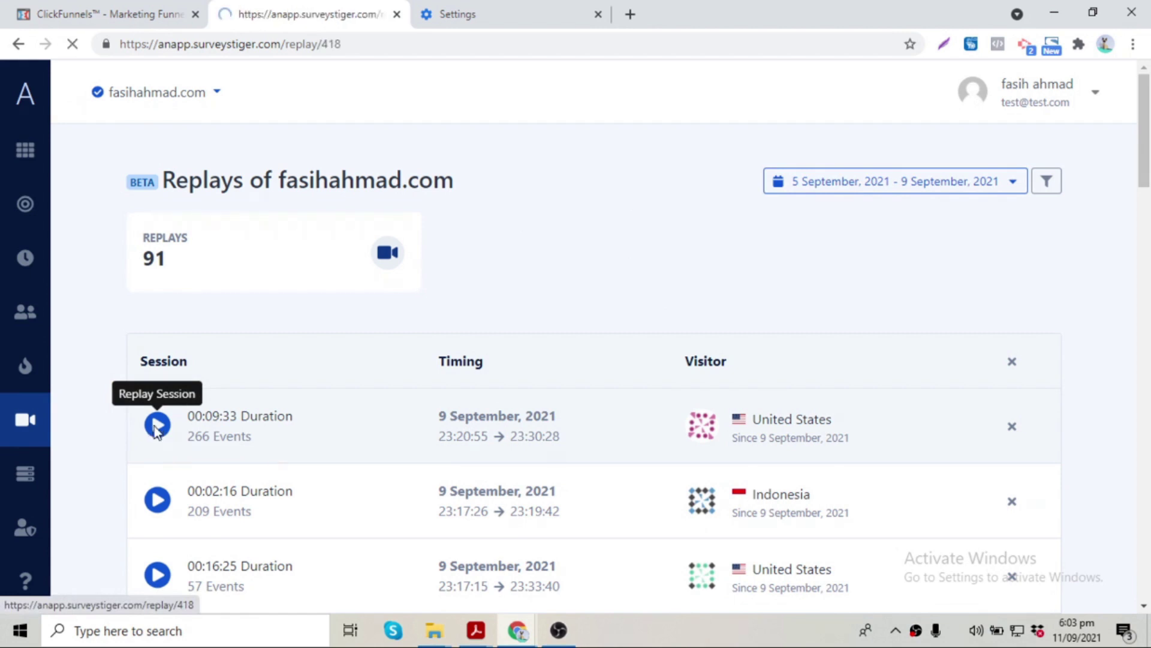
{"action": "scroll", "coordinate": [652, 413], "scroll_direction": "down", "scroll_amount": 3}
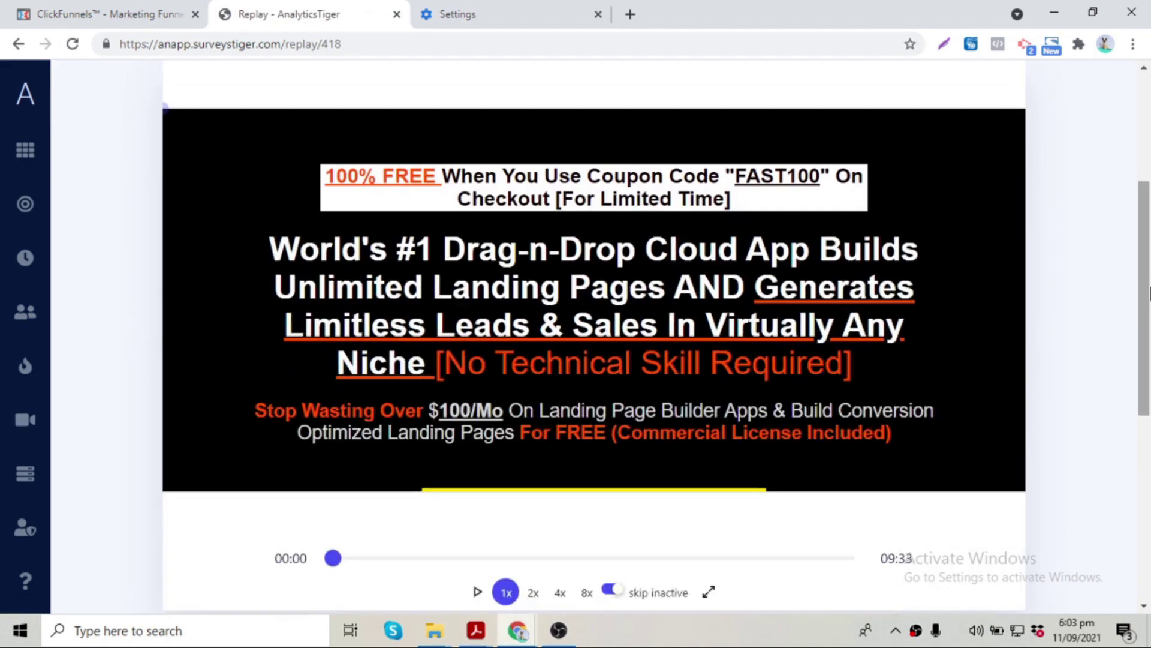
{"action": "left_click", "coordinate": [477, 593]}
{"action": "left_click", "coordinate": [587, 592]}
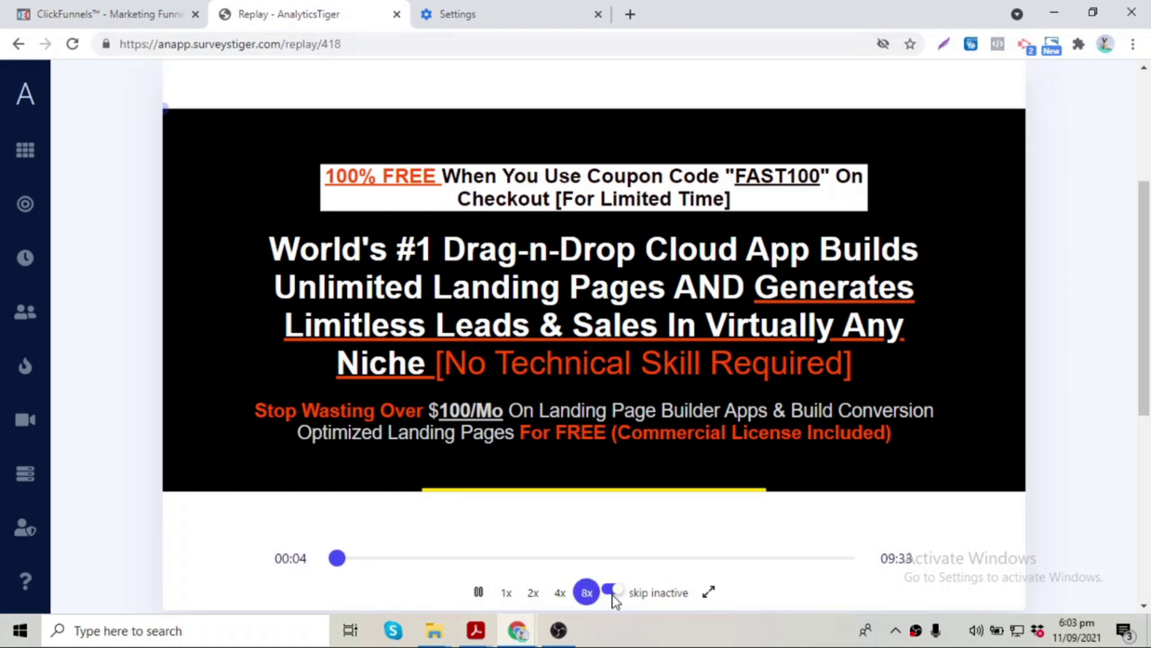
{"action": "left_click", "coordinate": [611, 593]}
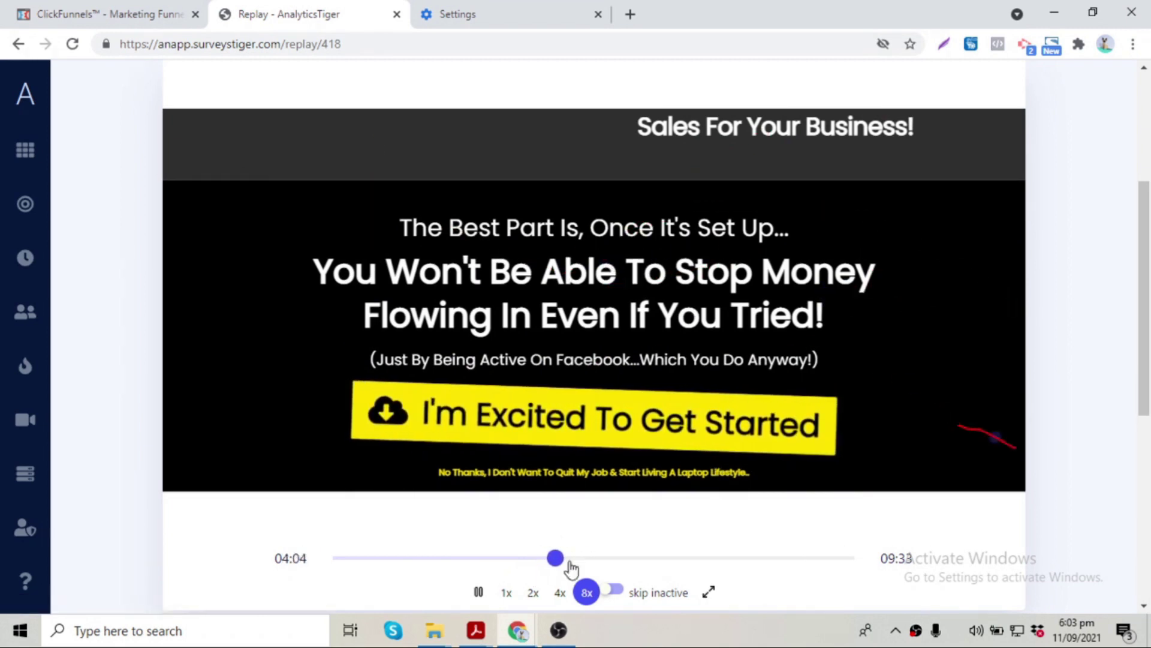
{"action": "left_click", "coordinate": [478, 592]}
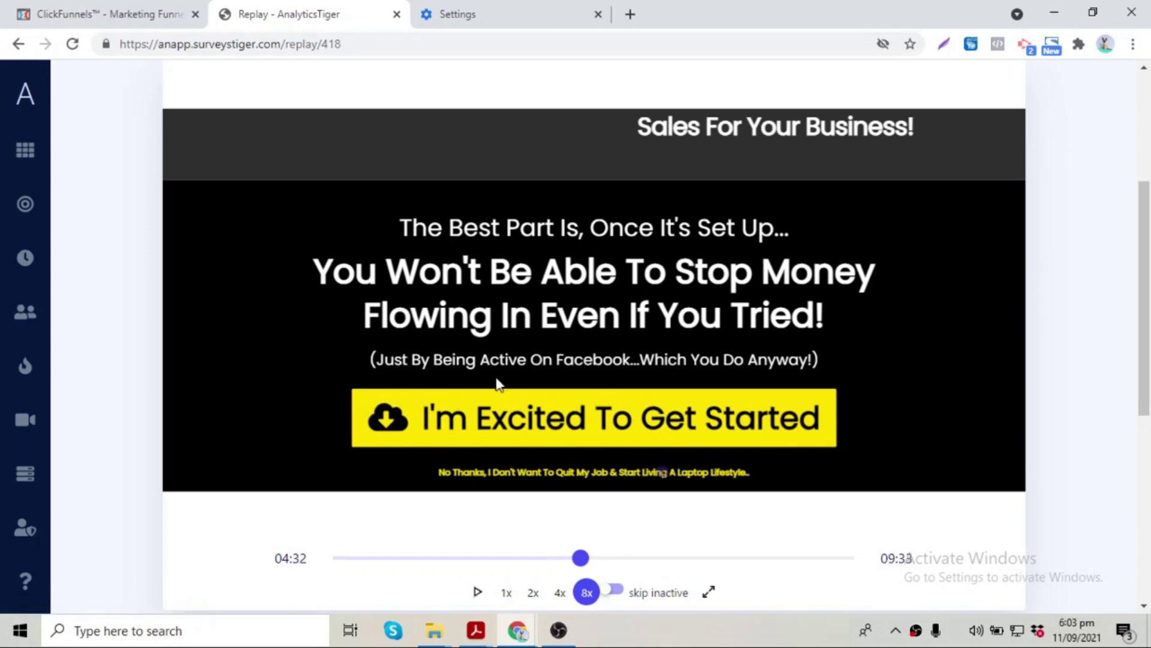
{"action": "mouse_move", "coordinate": [1144, 288]}
{"action": "left_mouse_down"}
{"action": "mouse_move", "coordinate": [1144, 198]}
{"action": "mouse_move", "coordinate": [1149, 287]}
{"action": "left_mouse_up"}
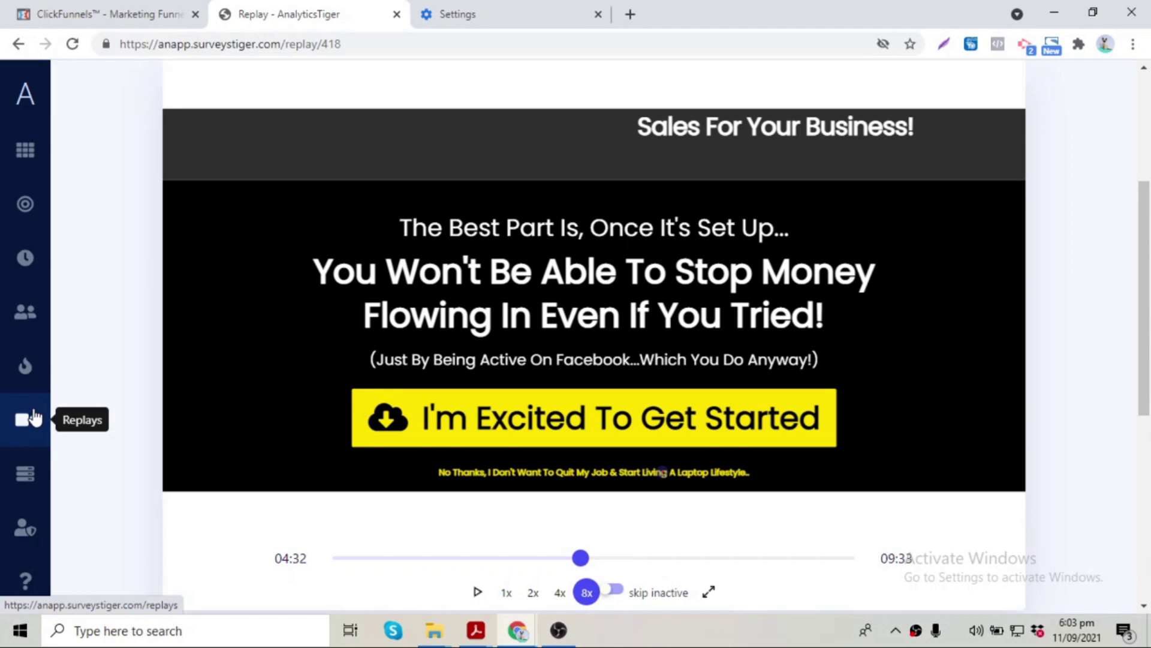
Open the websites page and review the added websites with their tracking status and management options.
{"action": "left_click", "coordinate": [21, 474]}
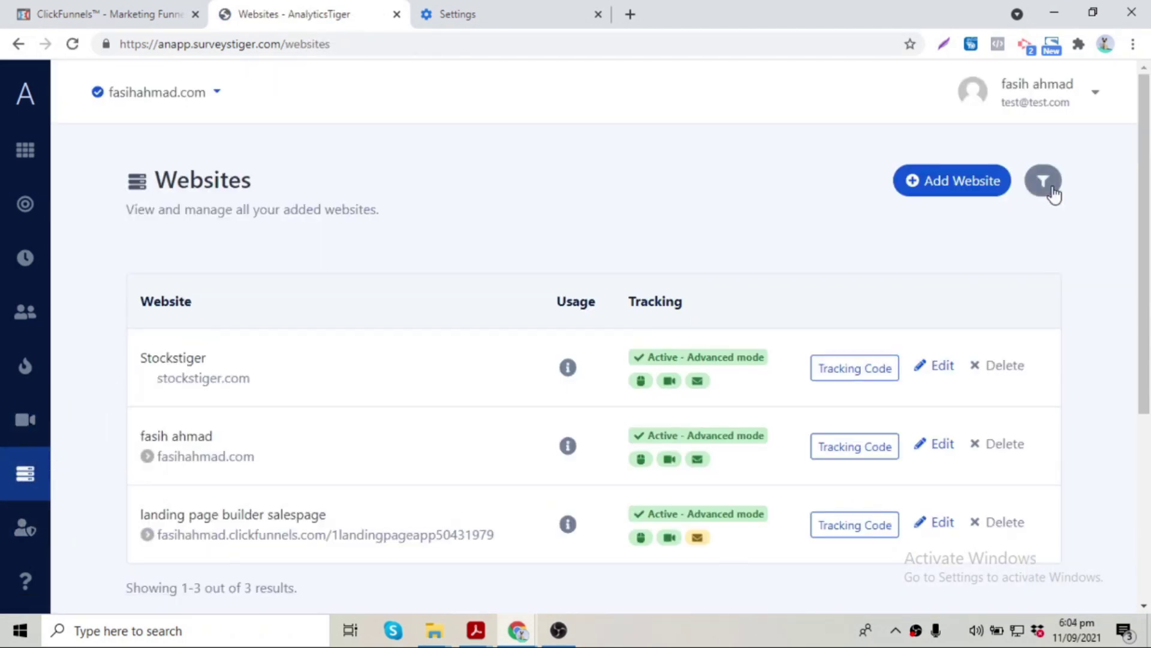
{"action": "scroll", "coordinate": [989, 167], "scroll_direction": "down", "scroll_amount": 1}
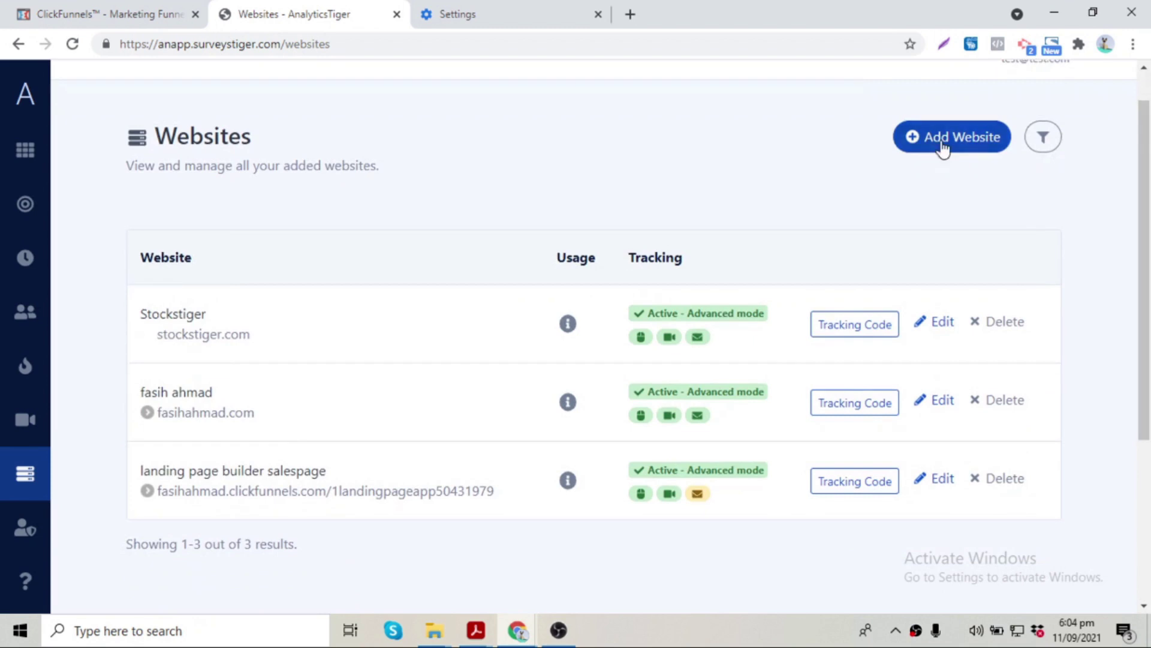
Look over the Teams page and its team creation option, and return to the dashboard.
{"action": "left_click", "coordinate": [46, 536]}
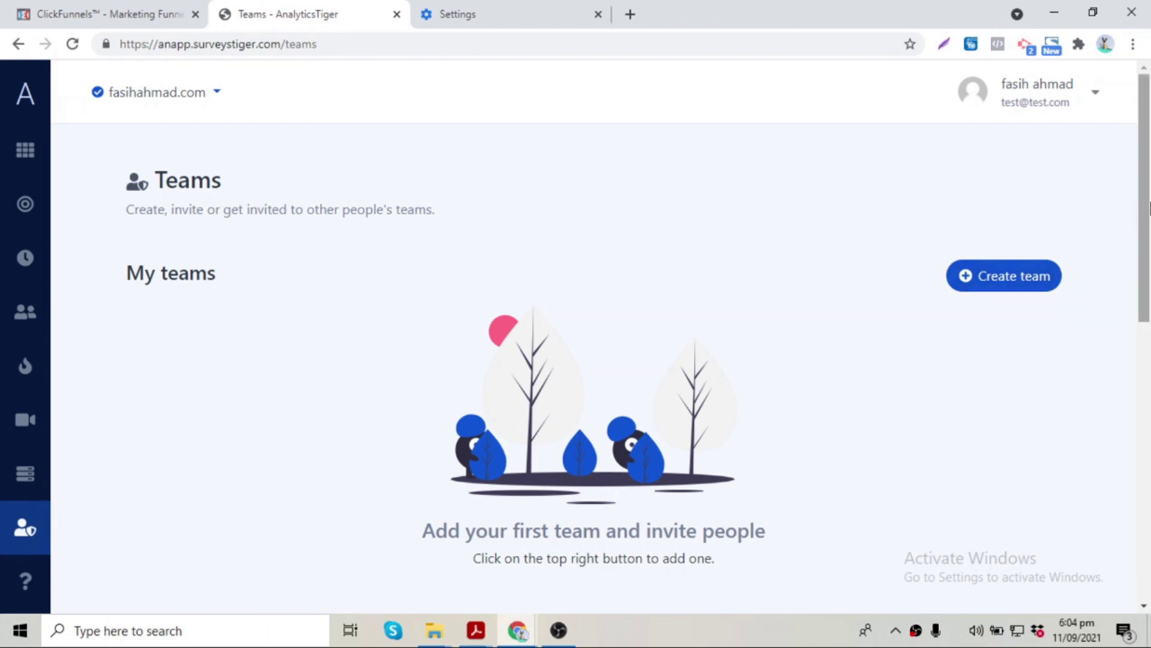
{"action": "left_click_drag", "start_coordinate": [1149, 207], "coordinate": [1149, 139]}
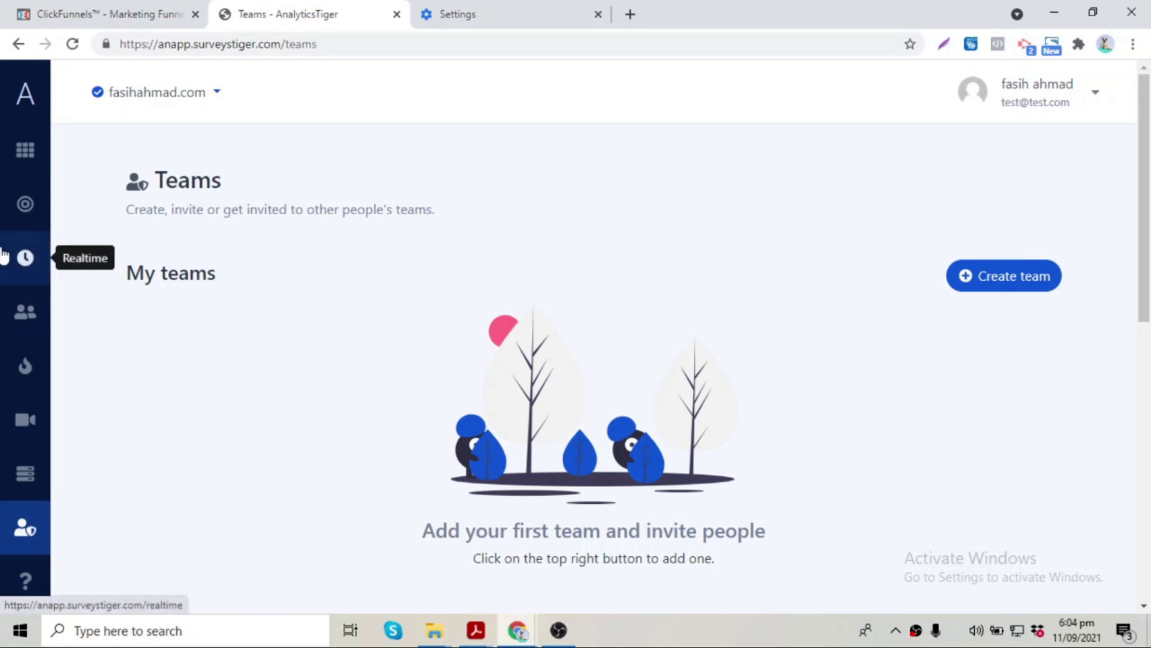
{"action": "left_click", "coordinate": [9, 146]}
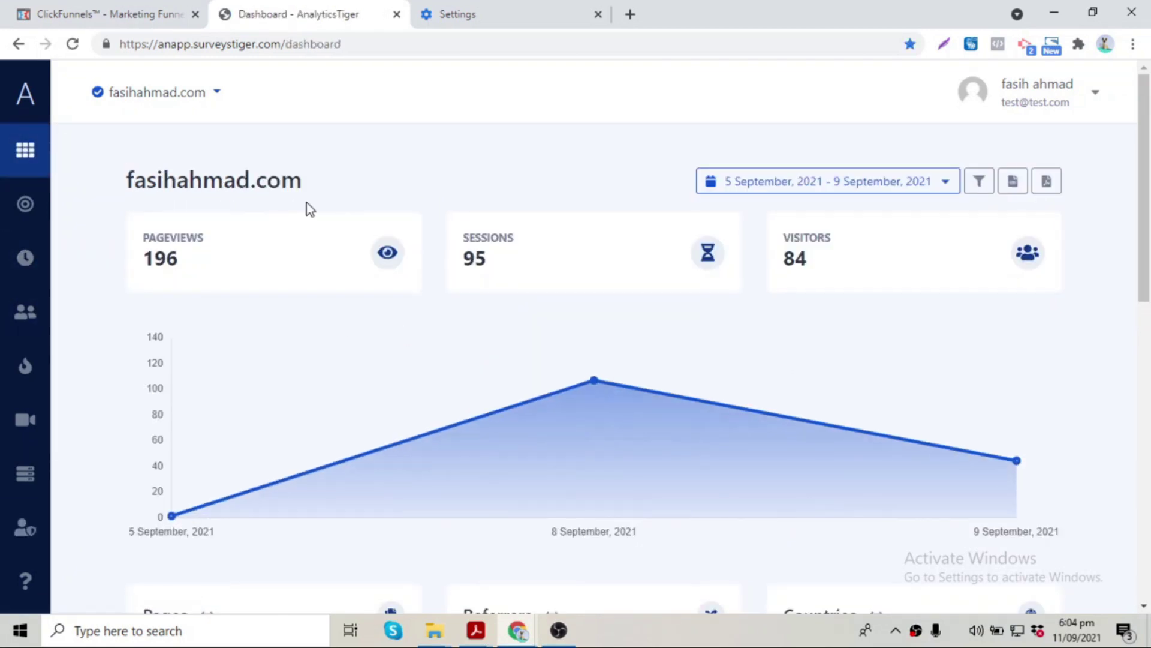